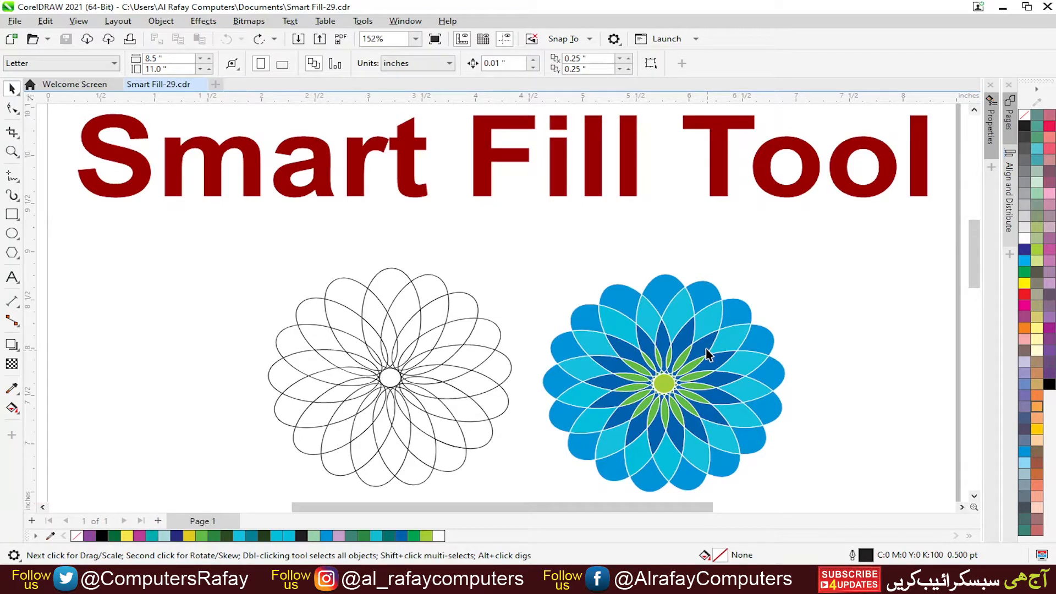
# Step: Try moving one ellipse petal out of the outlined flower, and undo the move
pyautogui.click(435, 280)
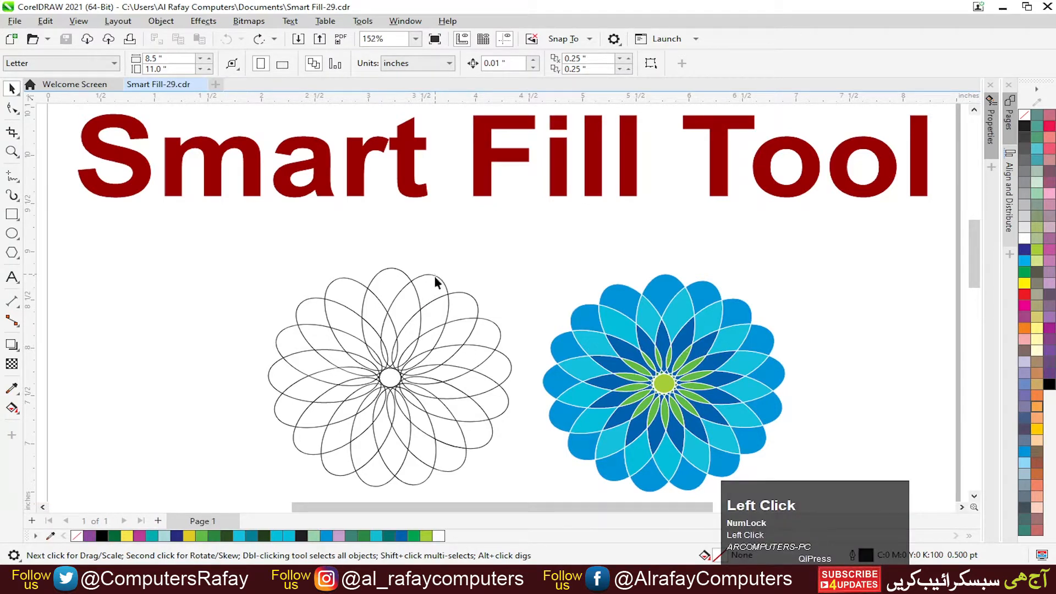
pyautogui.moveTo(437, 283); pyautogui.dragTo(214, 254)
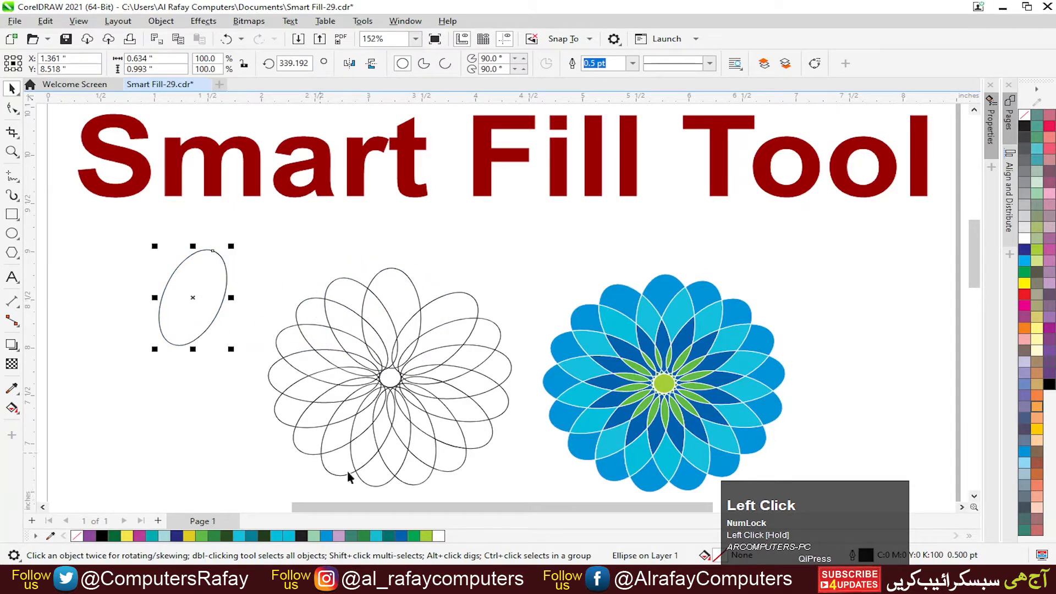
pyautogui.hotkey('ctrl', 'z')
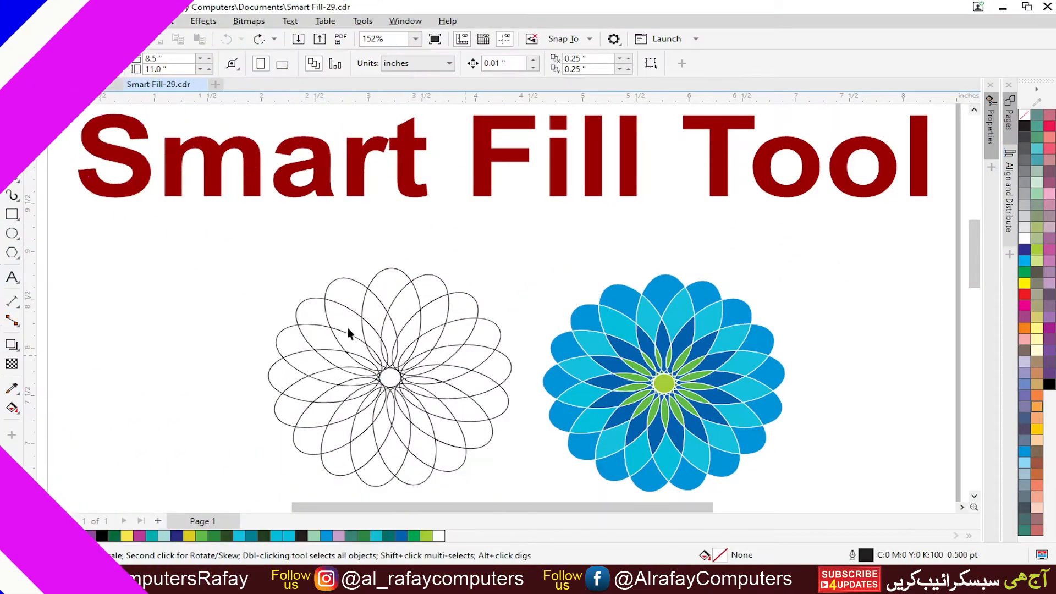
# Step: Delete both flower drawings and draw three crossing freehand curves that enclose a triangular region, spanning about 3.8 by 2.4 inches
pyautogui.moveTo(236, 246); pyautogui.dragTo(828, 491)
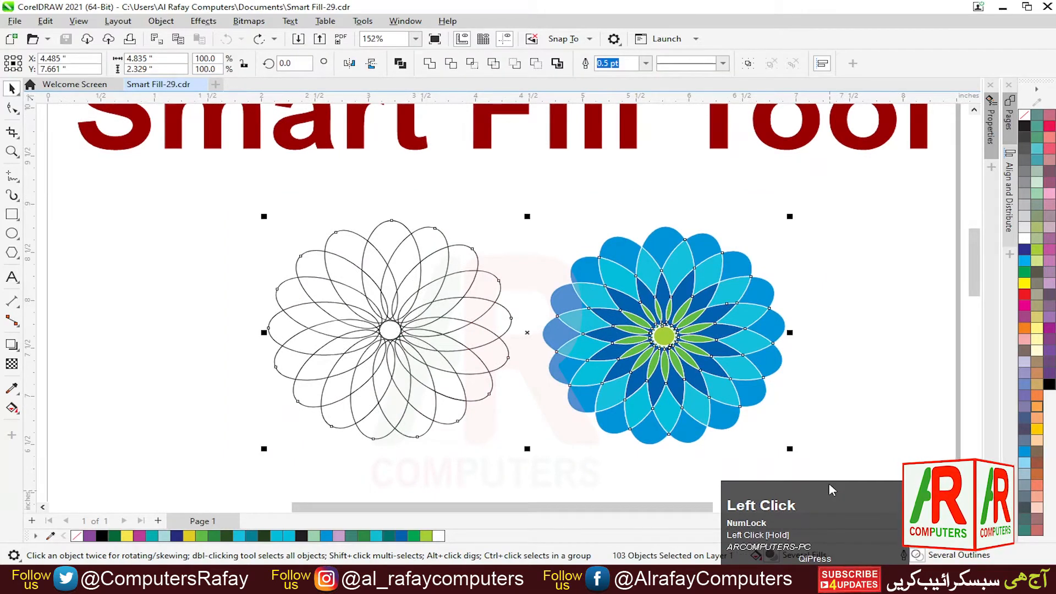
pyautogui.press('Delete')
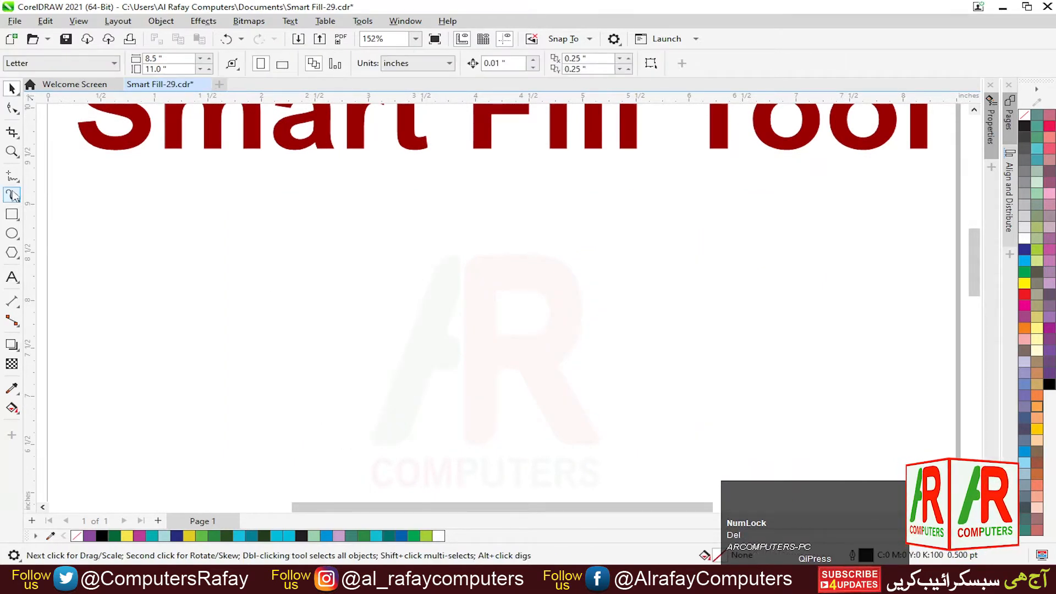
pyautogui.click(13, 176)
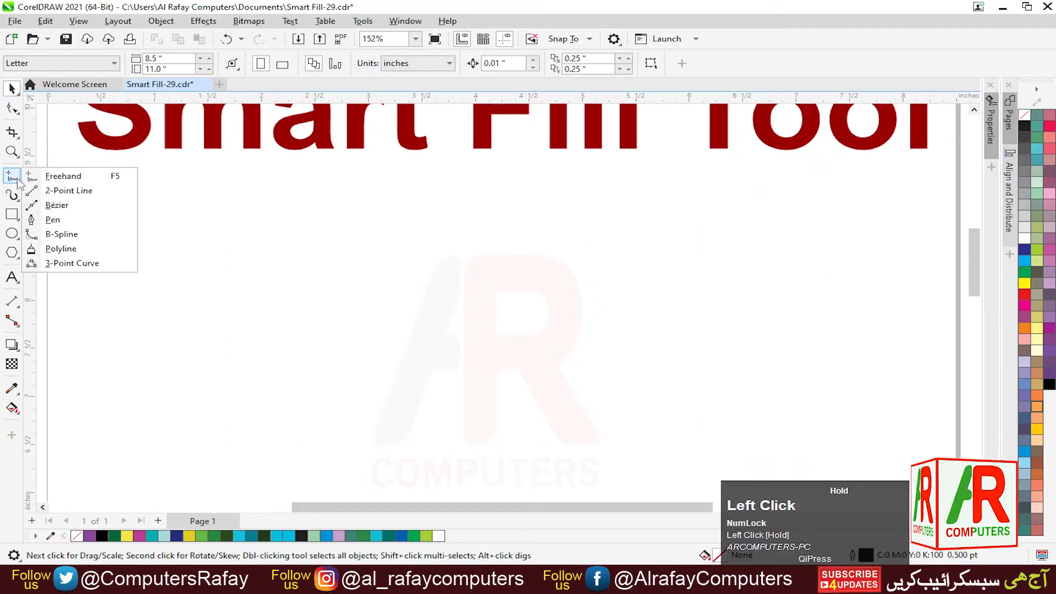
pyautogui.click(61, 176)
pyautogui.moveTo(255, 228)
pyautogui.mouseDown()
pyautogui.moveTo(410, 421)
pyautogui.moveTo(596, 455)
pyautogui.mouseUp()
pyautogui.moveTo(190, 332); pyautogui.dragTo(521, 272)
pyautogui.moveTo(471, 220)
pyautogui.mouseDown()
pyautogui.moveTo(471, 330)
pyautogui.moveTo(360, 445)
pyautogui.mouseUp()
# Step: Select all three freehand curves and try to fill them with dark blue from the color palette
pyautogui.click(12, 88)
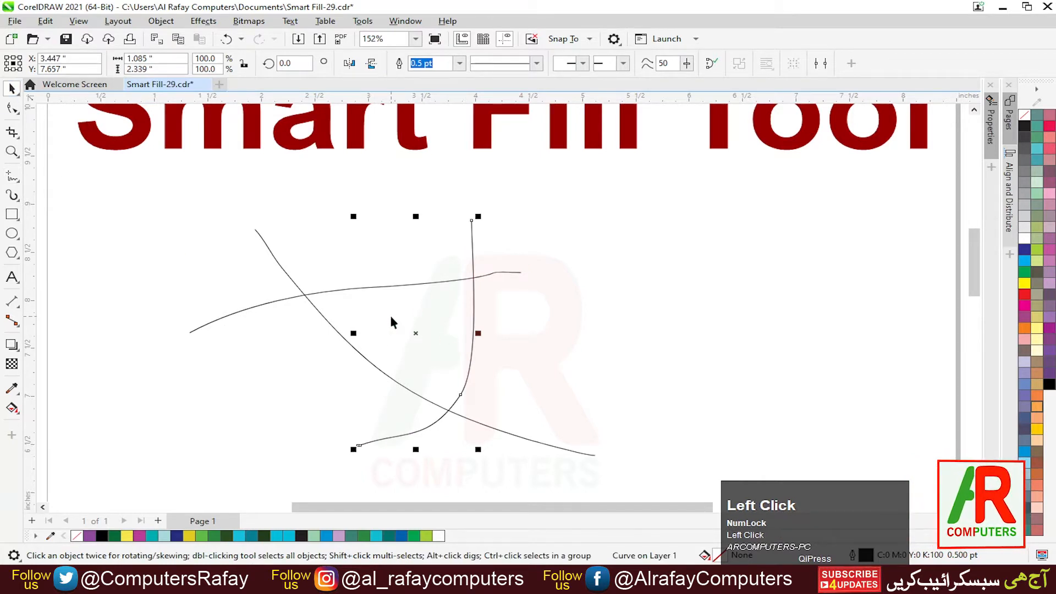
pyautogui.click(273, 342)
pyautogui.moveTo(166, 196)
pyautogui.mouseDown()
pyautogui.moveTo(488, 351)
pyautogui.moveTo(642, 481)
pyautogui.mouseUp()
pyautogui.click(1024, 249)
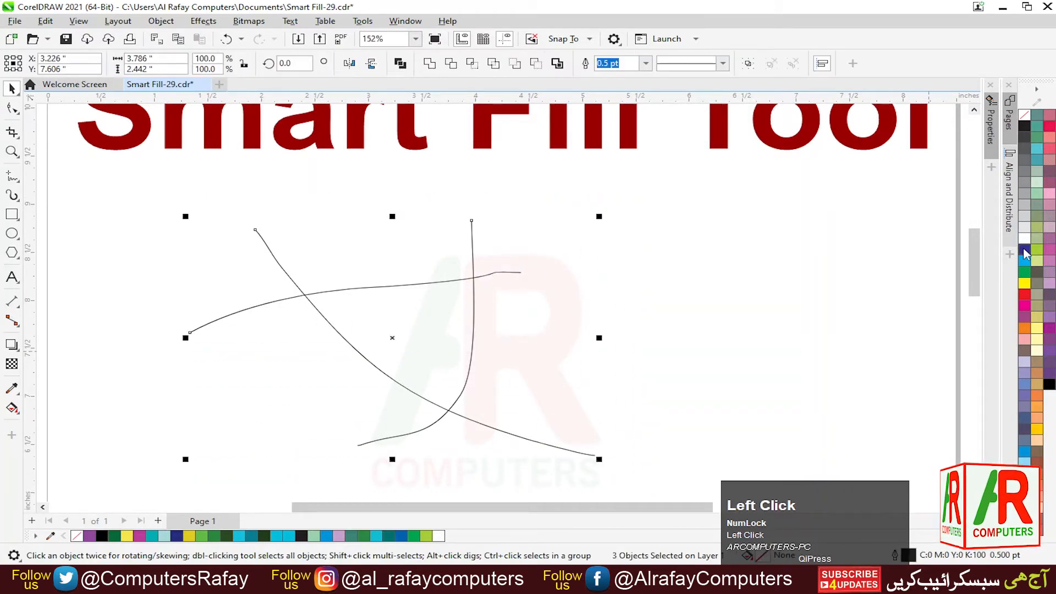
pyautogui.click(542, 306)
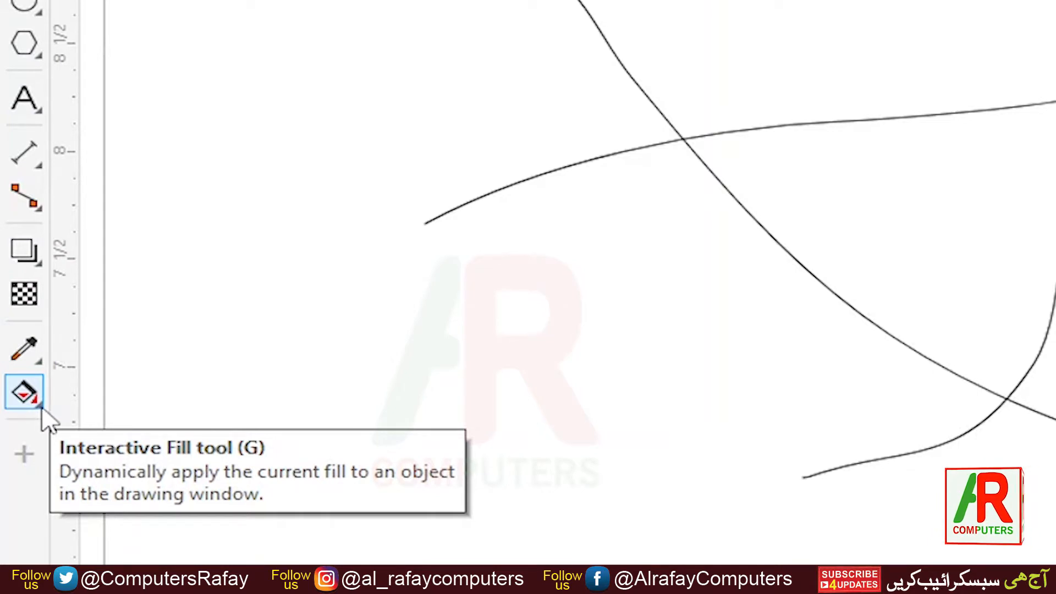
# Step: Activate the Smart Fill tool and set its fill option to No Fill
pyautogui.click(38, 405)
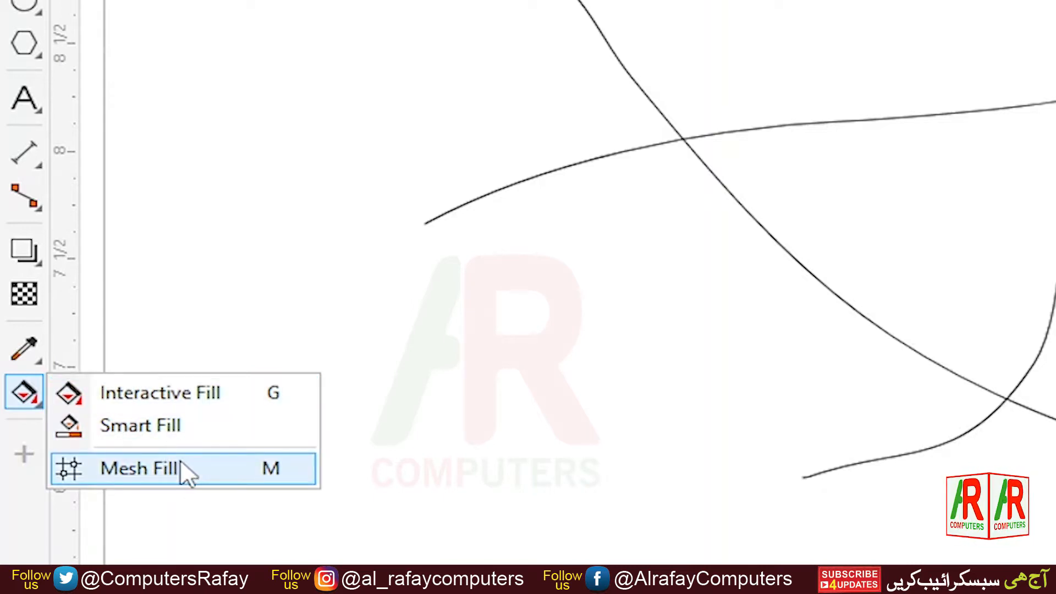
pyautogui.click(181, 428)
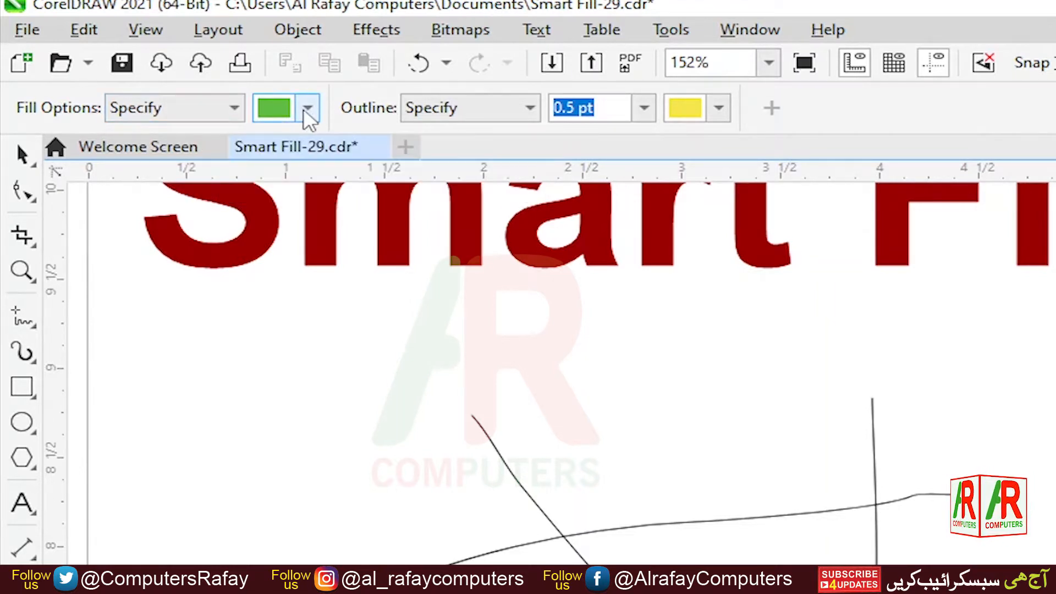
pyautogui.click(235, 108)
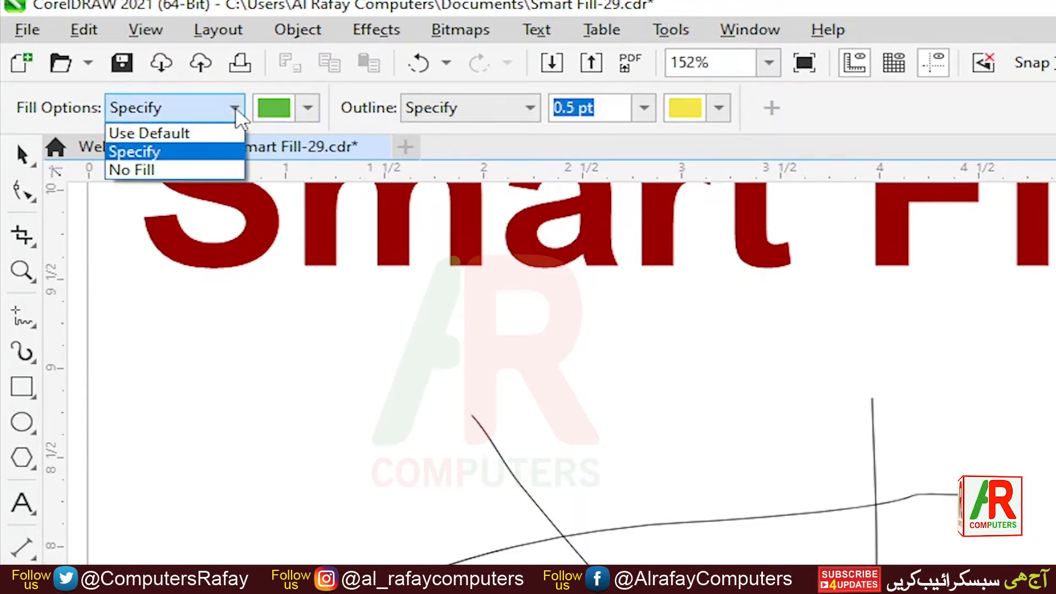
pyautogui.click(201, 133)
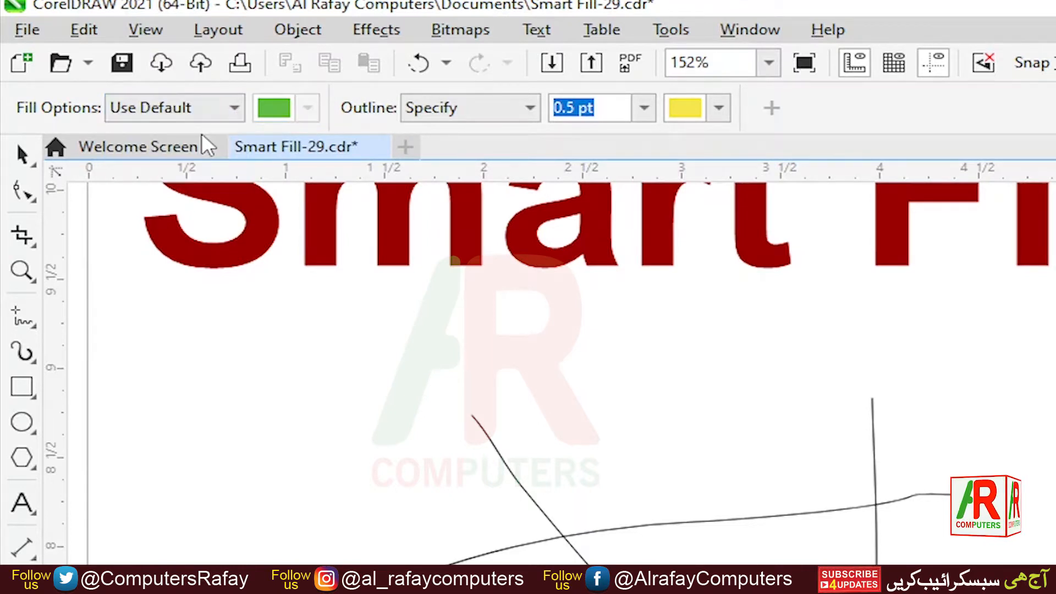
pyautogui.click(236, 108)
pyautogui.click(152, 174)
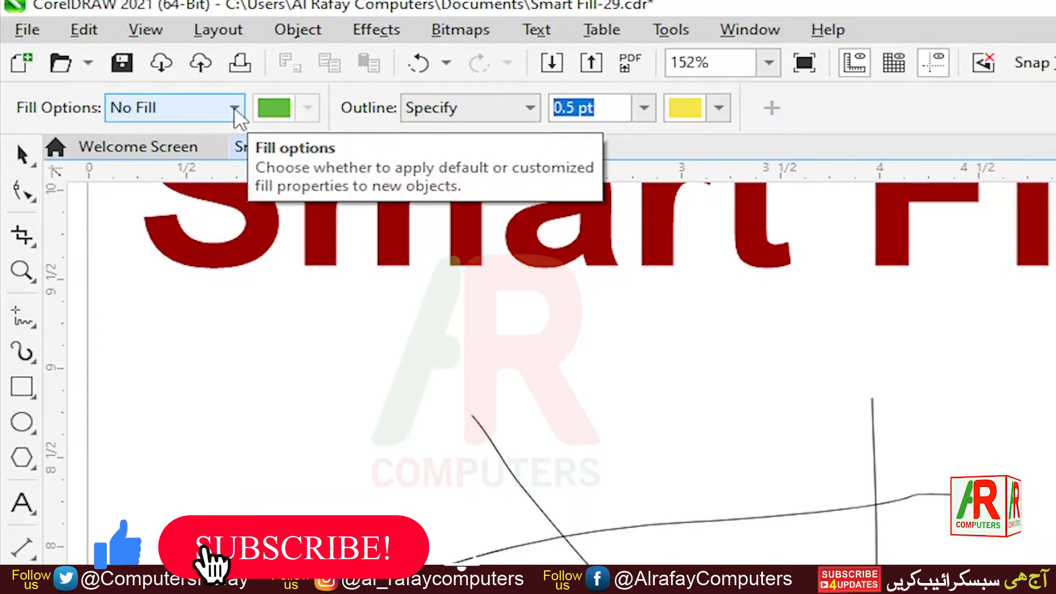
# Step: Create an unfilled Smart Fill shape with a yellow outline in the region enclosed by the curves, and undo it
pyautogui.click(568, 443)
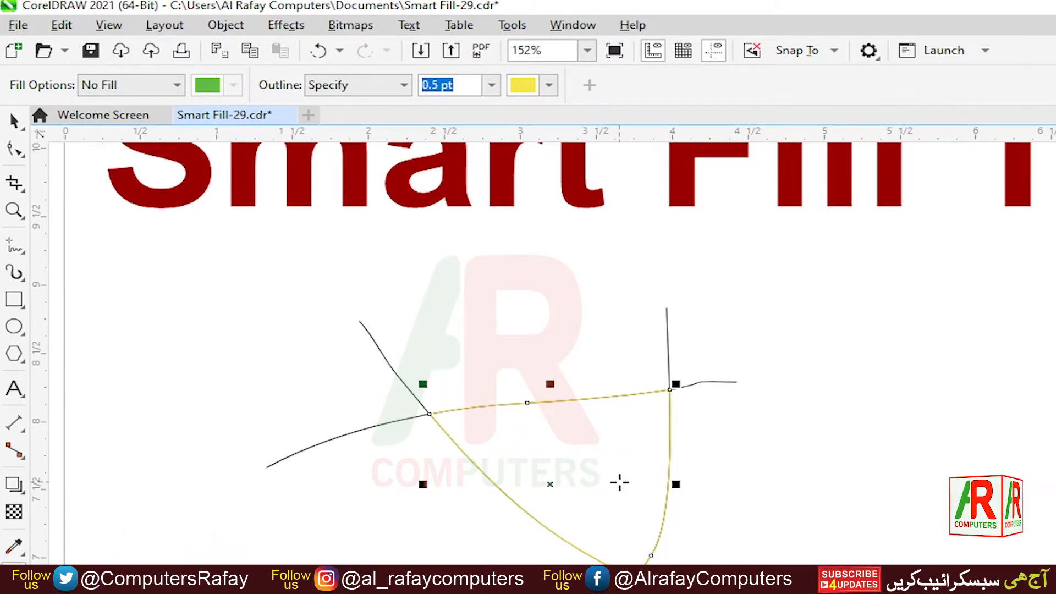
pyautogui.hotkey('ctrl', 'z')
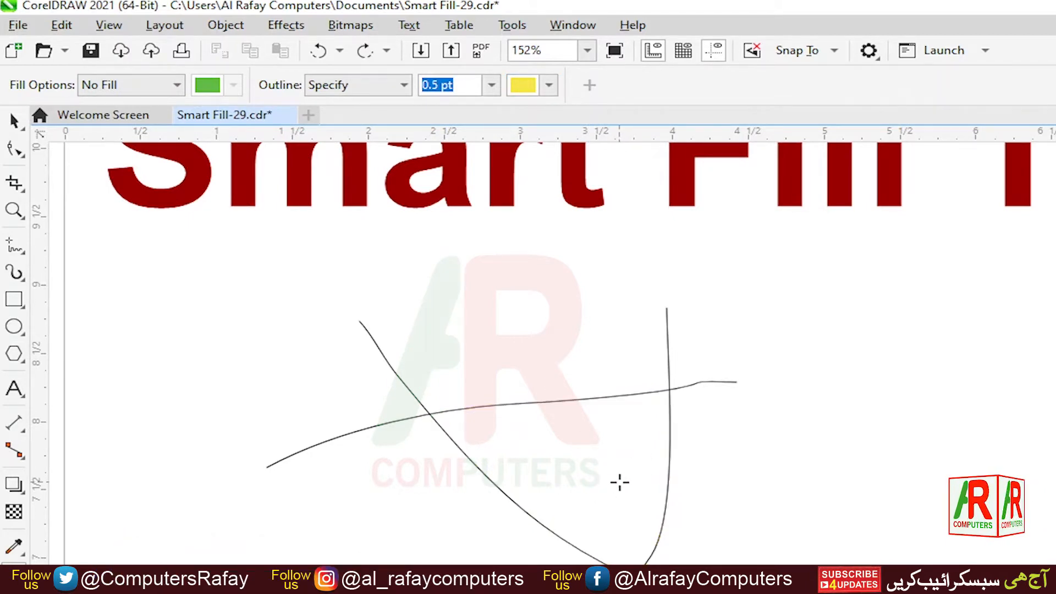
# Step: Set the Smart Fill outline color to dark blue (C 93, M 85, Y 0, K 0) and apply it to the enclosed region
pyautogui.click(549, 85)
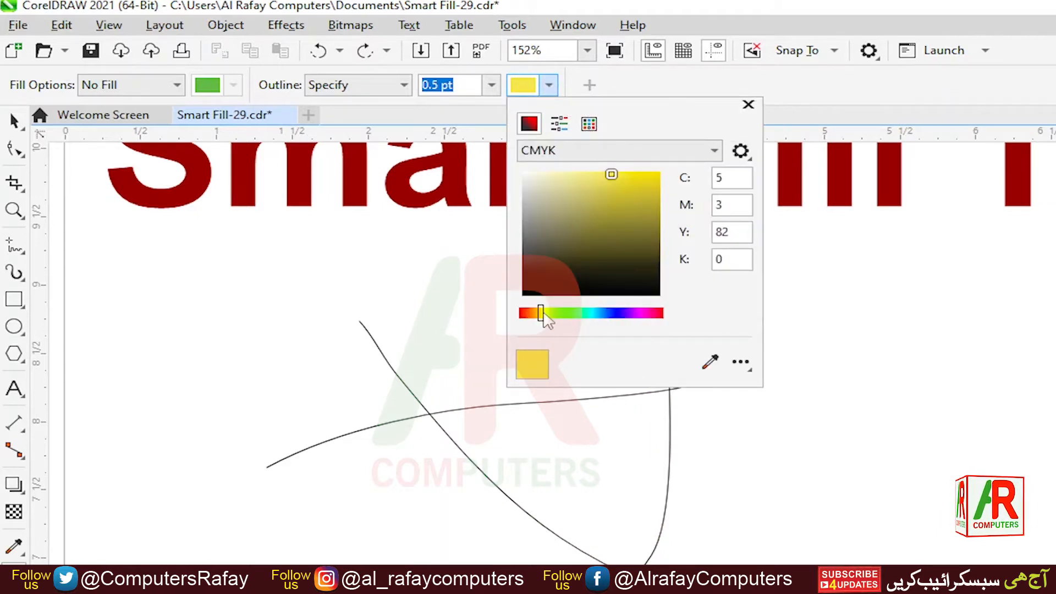
pyautogui.moveTo(544, 316); pyautogui.dragTo(617, 312)
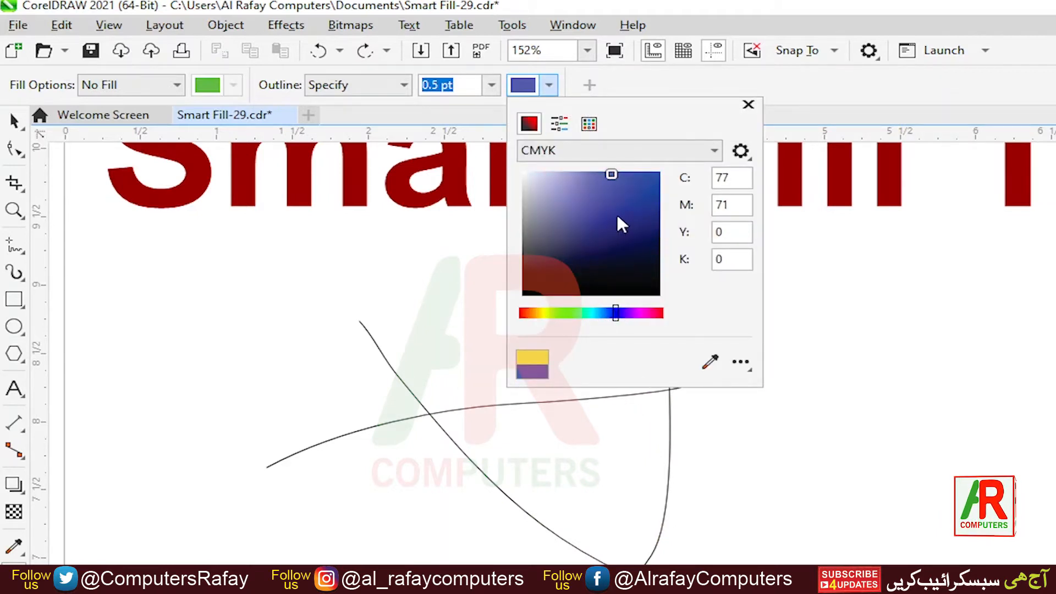
pyautogui.click(636, 192)
pyautogui.click(605, 454)
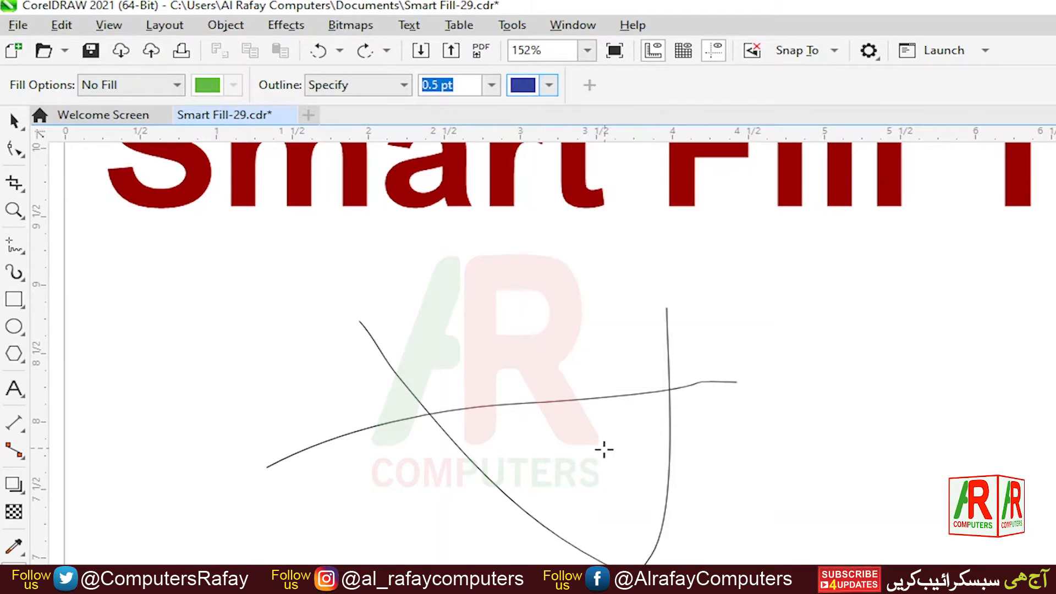
pyautogui.click(604, 449)
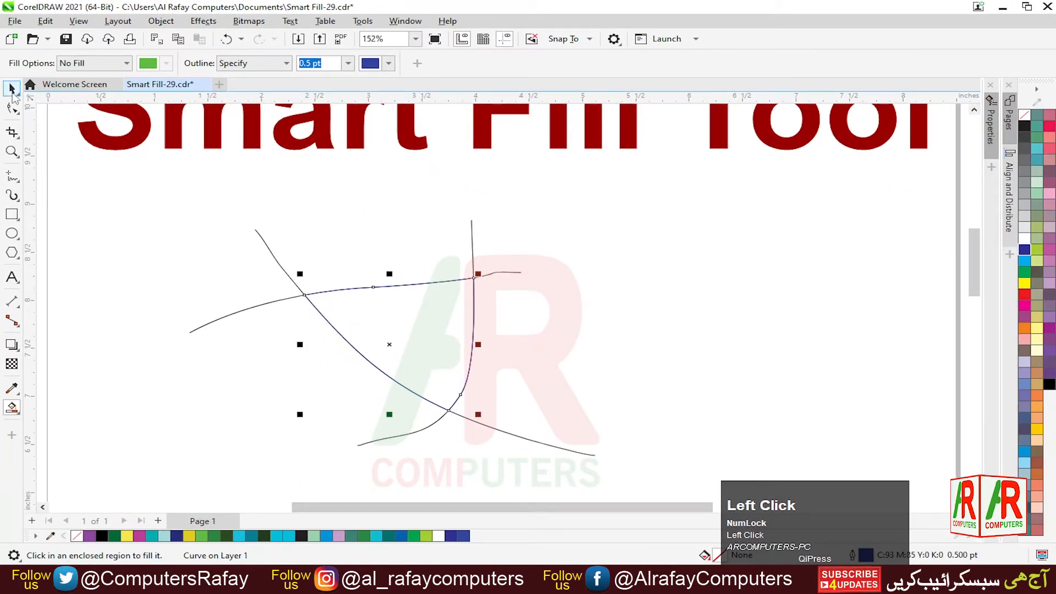
# Step: Move the blue-outlined shape clear of the freehand curves and delete it
pyautogui.click(12, 90)
pyautogui.moveTo(391, 346); pyautogui.dragTo(694, 339)
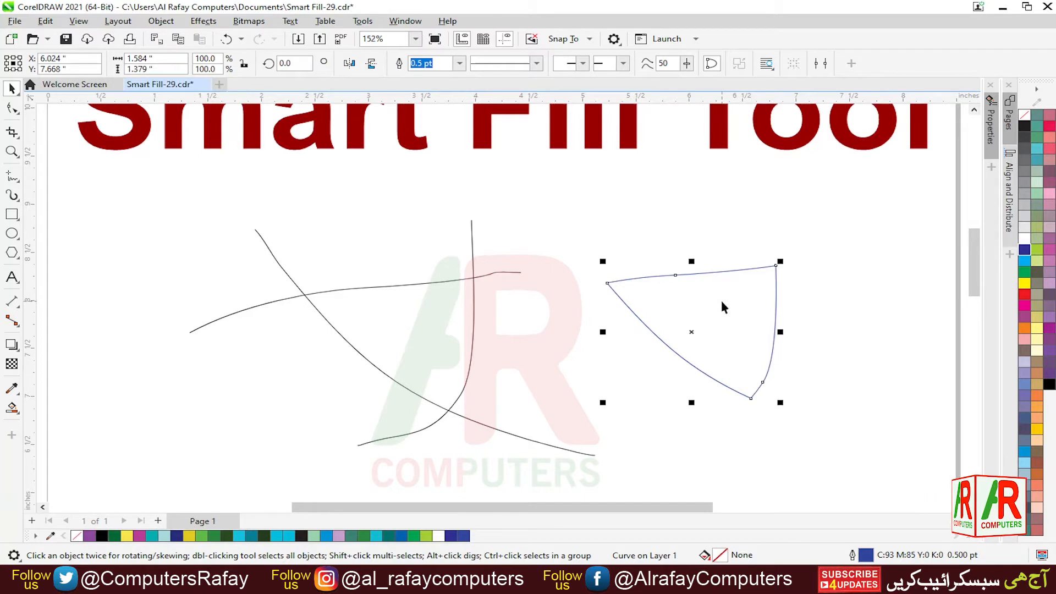
pyautogui.moveTo(722, 301); pyautogui.dragTo(722, 302)
pyautogui.press('Delete')
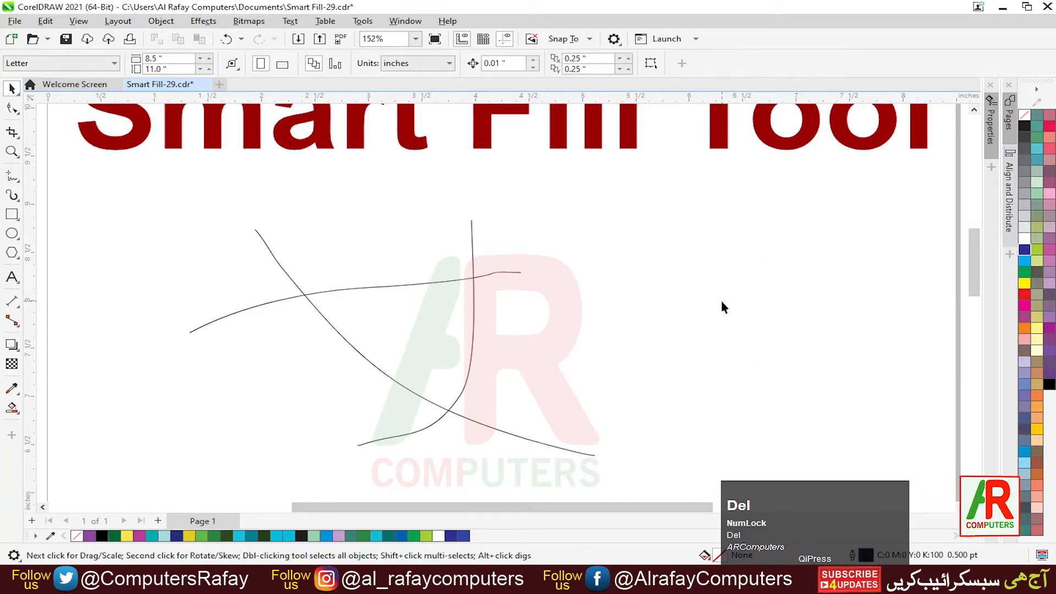
# Step: Reactivate the Smart Fill tool and set its fill option to Specify
pyautogui.click(13, 409)
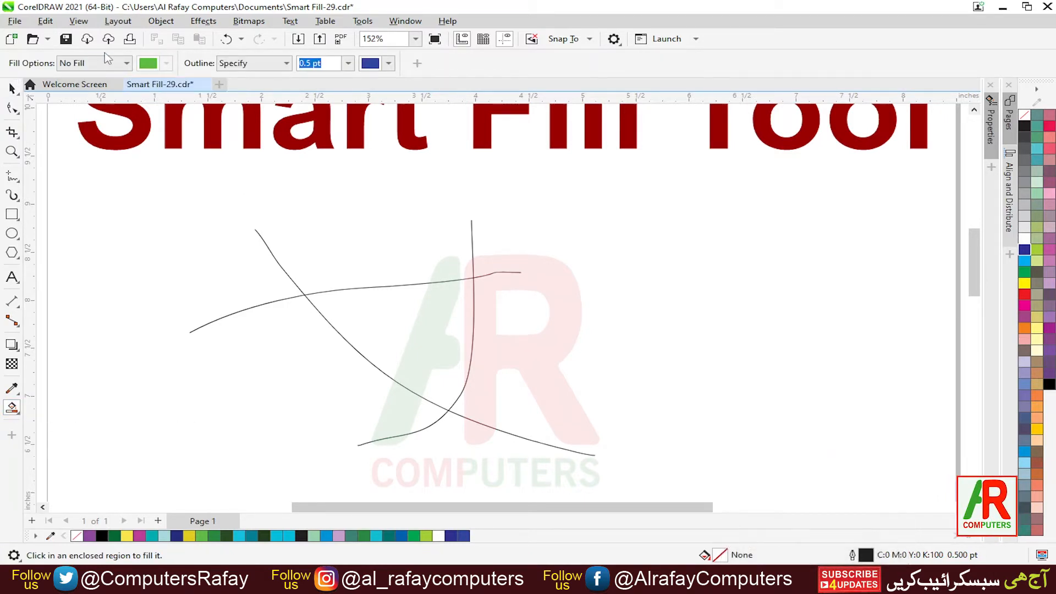
pyautogui.click(166, 66)
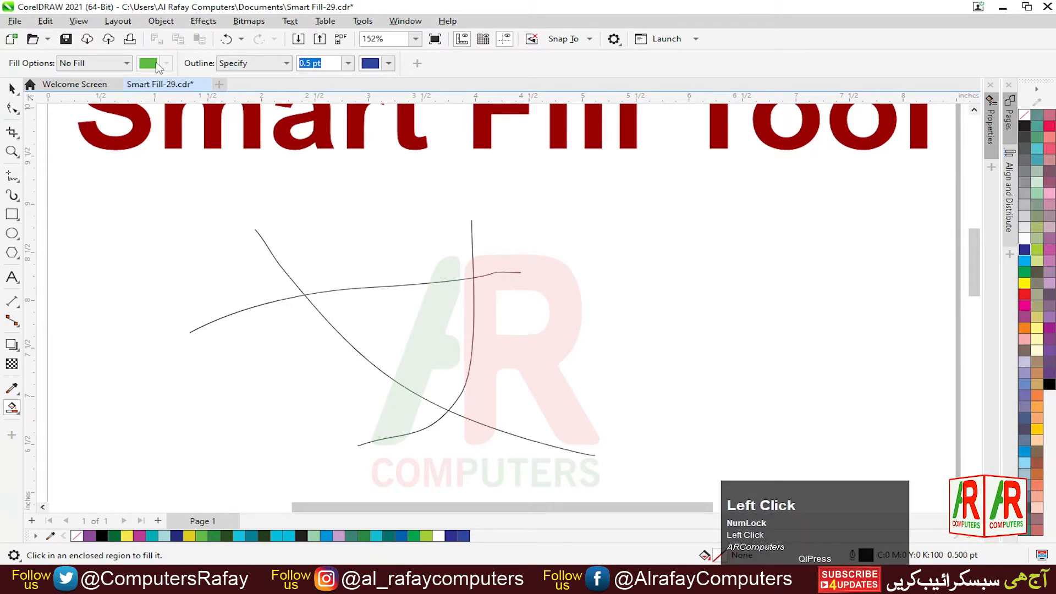
pyautogui.click(127, 64)
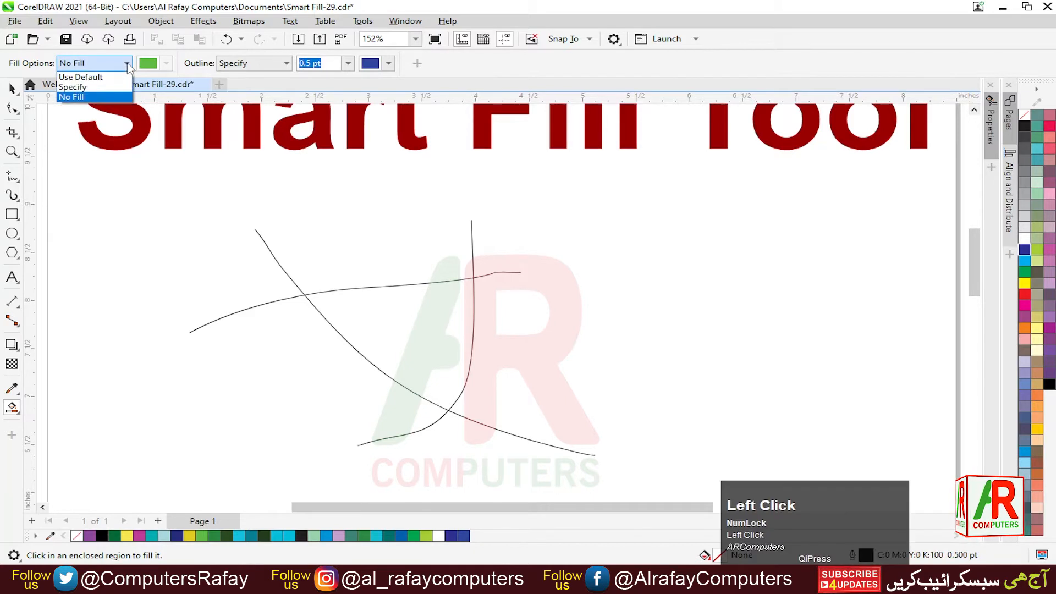
pyautogui.click(100, 89)
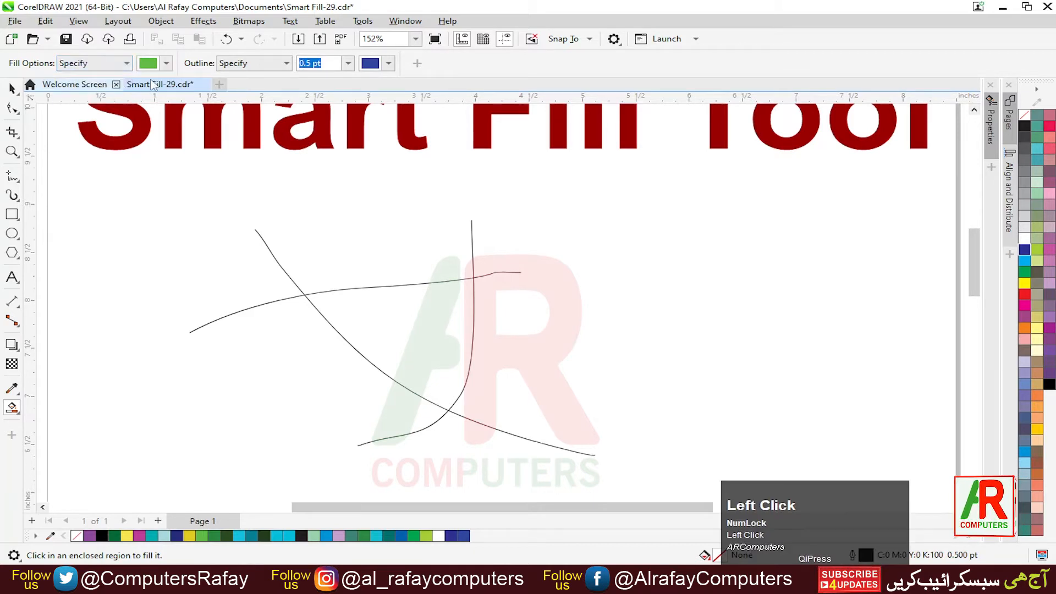
# Step: Choose a blue fill color of C 74, M 38, Y 7, K 0 and look over the color models, sliders and palettes
pyautogui.click(167, 63)
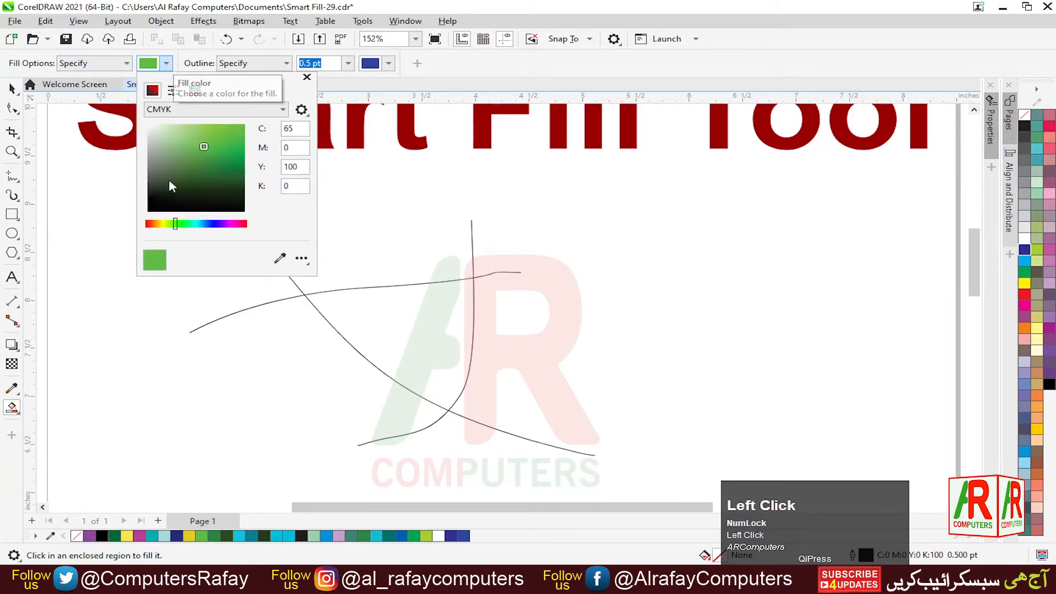
pyautogui.click(145, 224)
pyautogui.moveTo(146, 224); pyautogui.dragTo(204, 224)
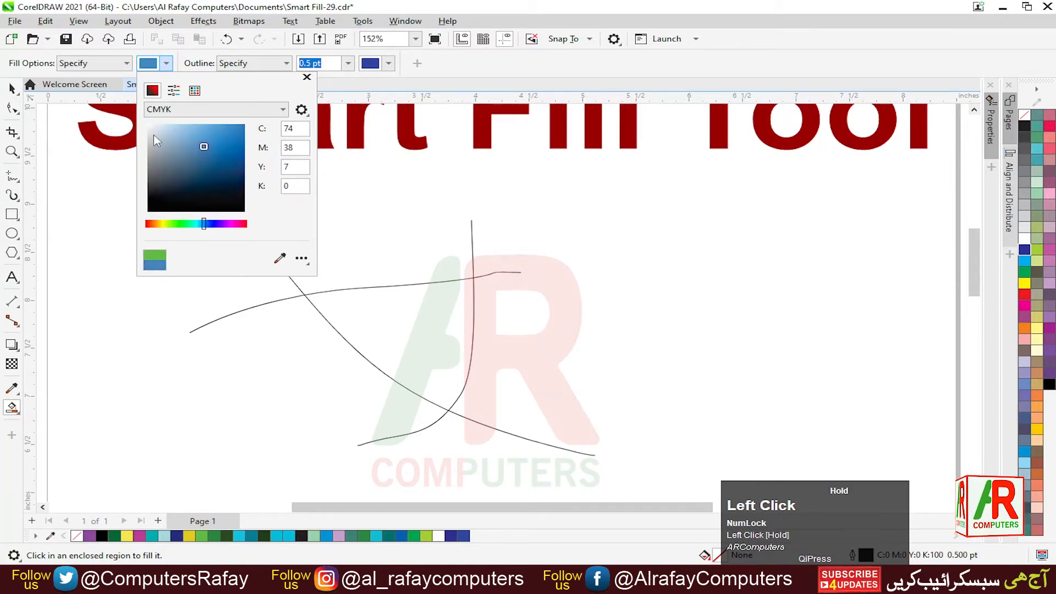
pyautogui.click(189, 113)
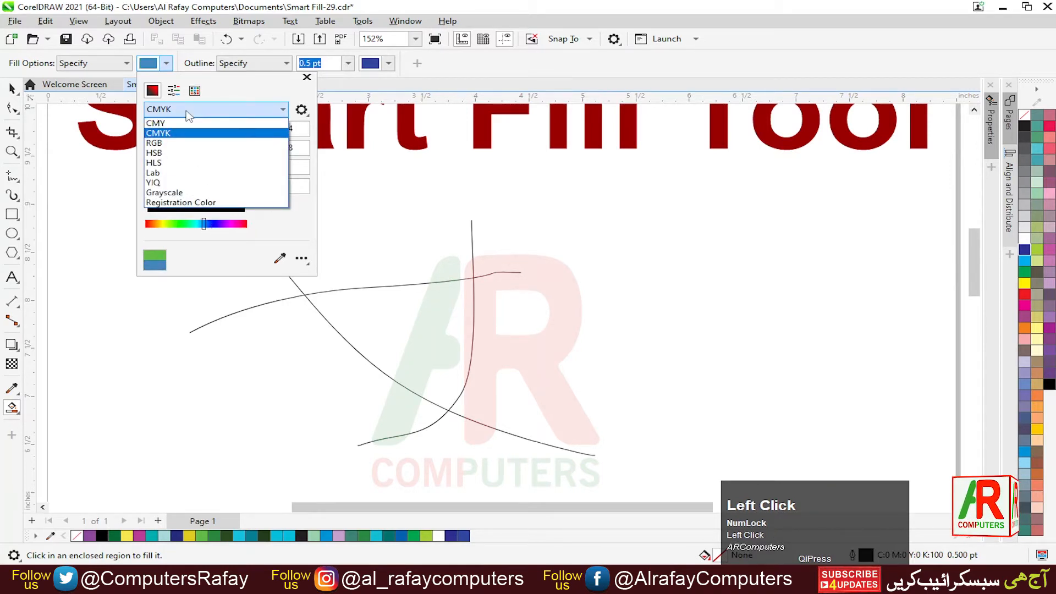
pyautogui.click(159, 132)
pyautogui.click(173, 91)
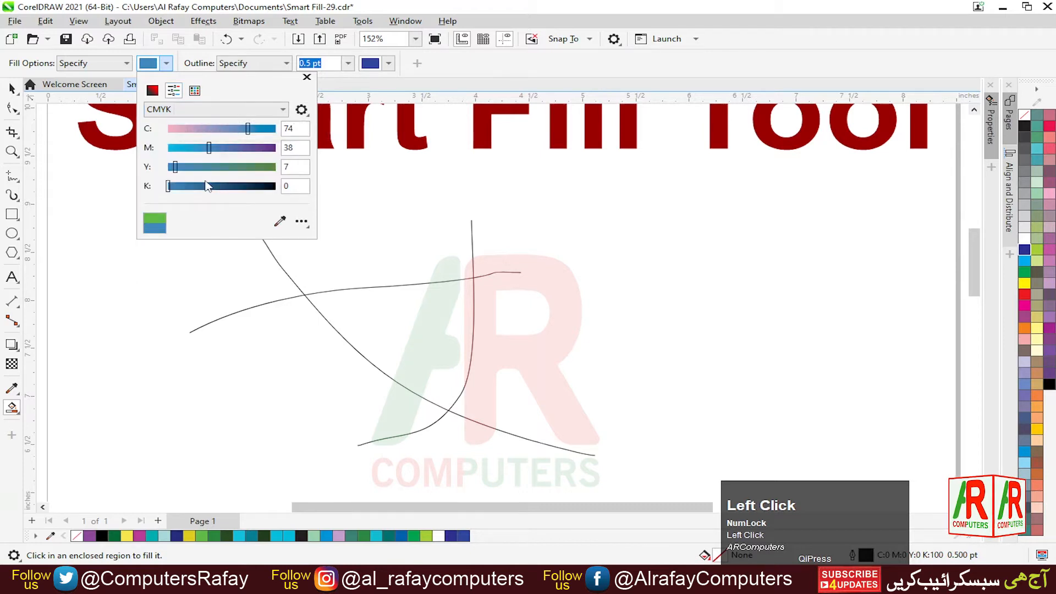
pyautogui.click(194, 91)
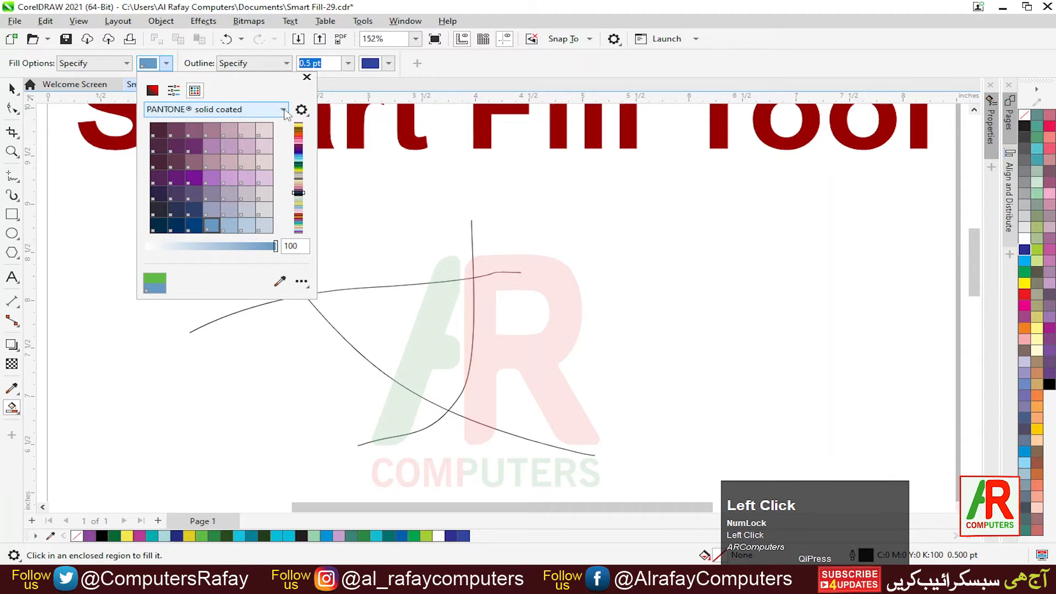
# Step: Set the Smart Fill color to magenta (C 28, M 85, Y 7, K 0) and fill the region enclosed by the three curves
pyautogui.click(172, 93)
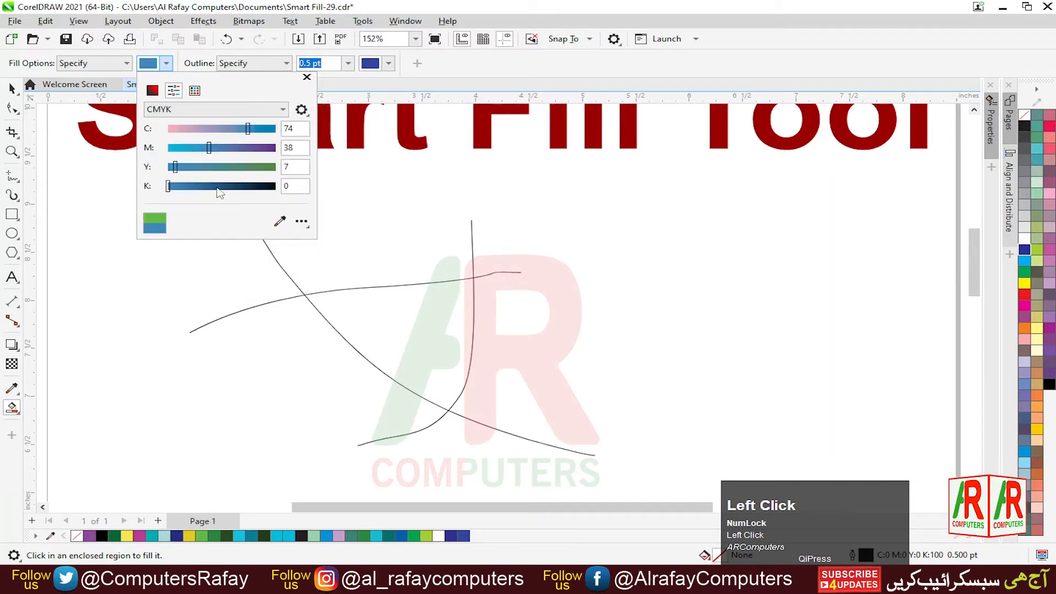
pyautogui.moveTo(209, 146)
pyautogui.mouseDown()
pyautogui.moveTo(265, 146)
pyautogui.moveTo(200, 134)
pyautogui.mouseUp()
pyautogui.click(244, 128)
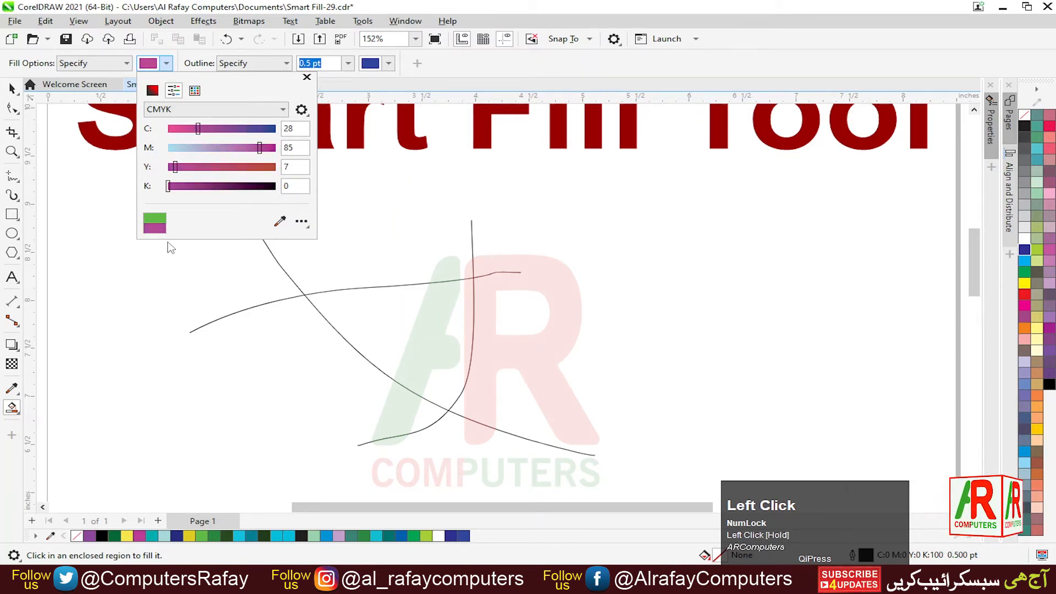
pyautogui.click(339, 333)
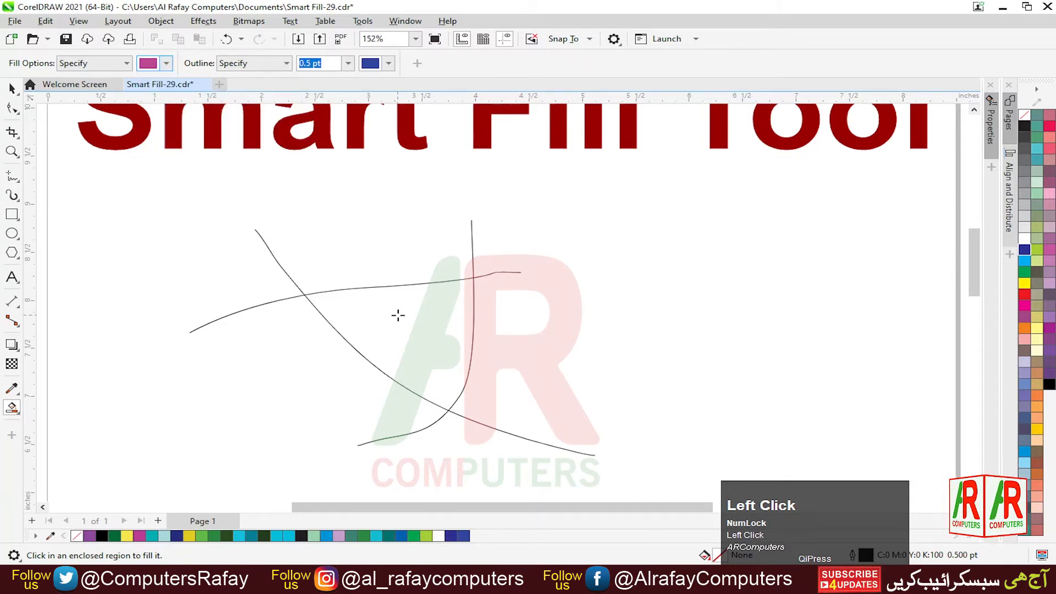
pyautogui.click(397, 313)
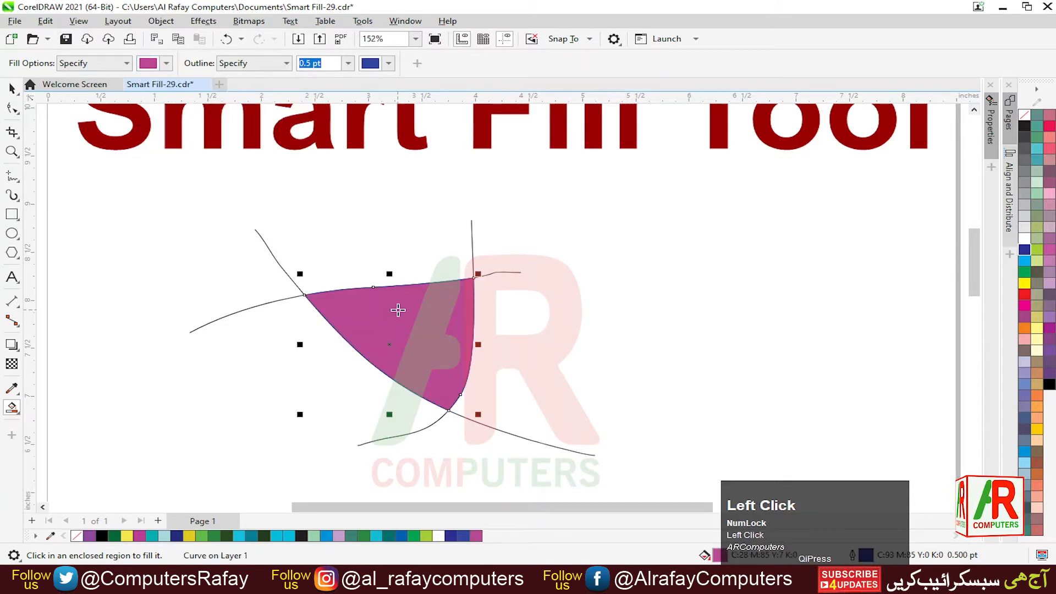
# Step: Pull the magenta shape off the freehand curves and delete it along with the three curves
pyautogui.click(12, 88)
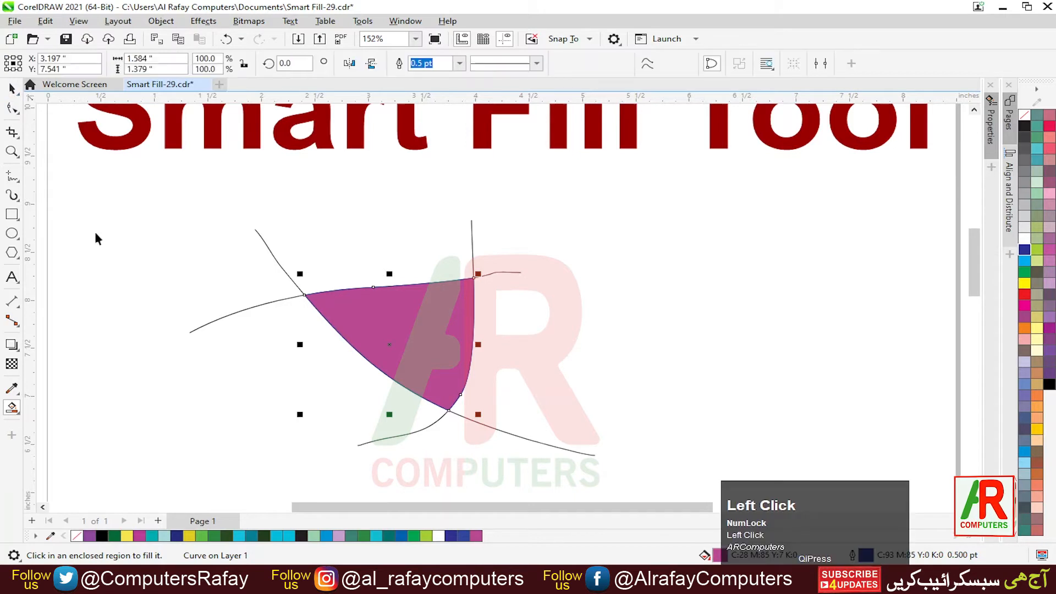
pyautogui.moveTo(380, 321); pyautogui.dragTo(586, 334)
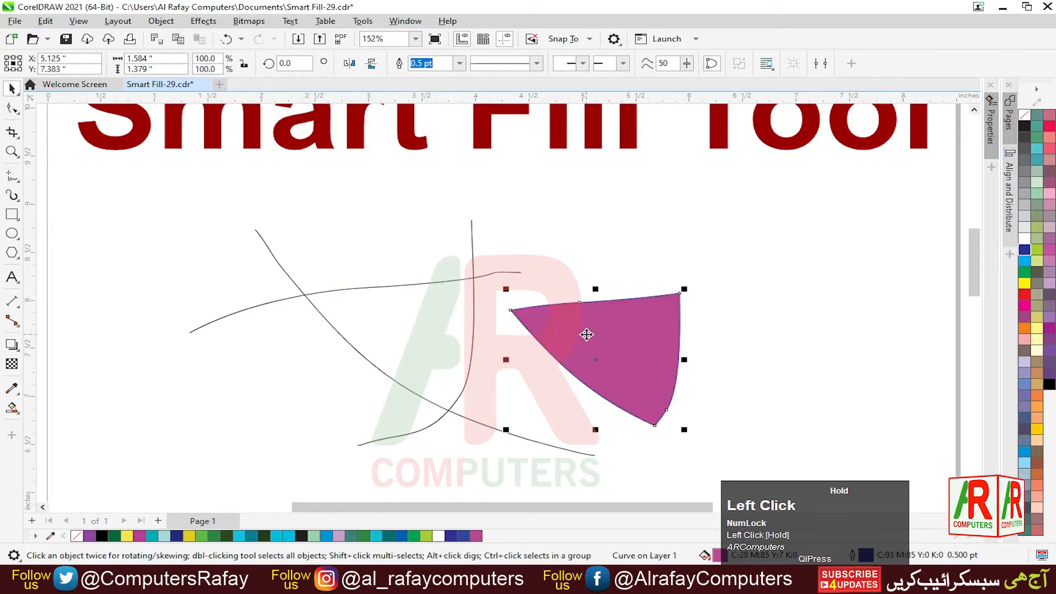
pyautogui.press('Delete')
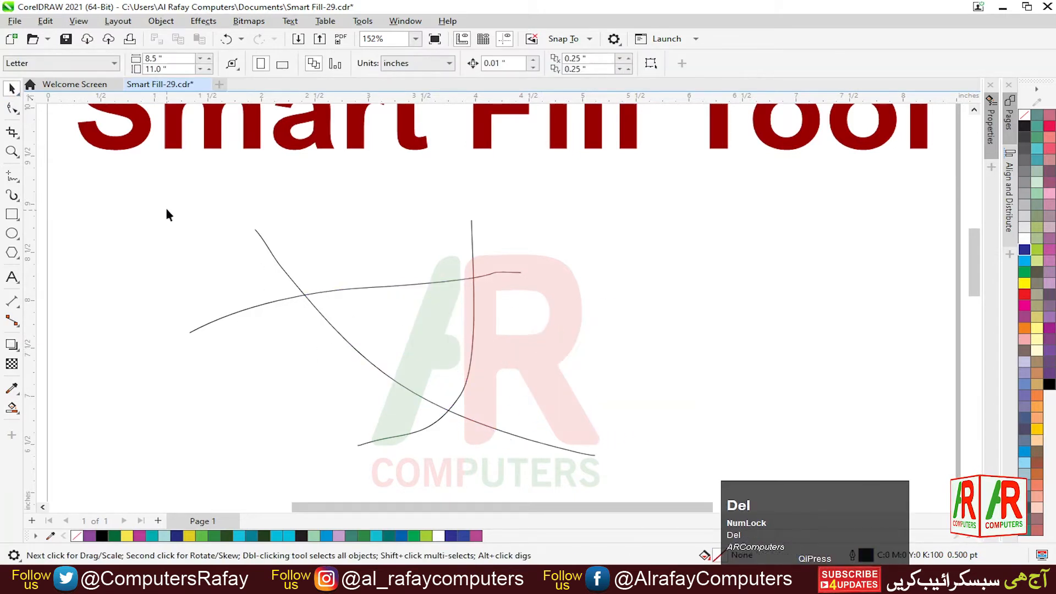
pyautogui.moveTo(165, 206)
pyautogui.mouseDown()
pyautogui.moveTo(607, 490)
pyautogui.moveTo(628, 483)
pyautogui.mouseUp()
pyautogui.press('Delete')
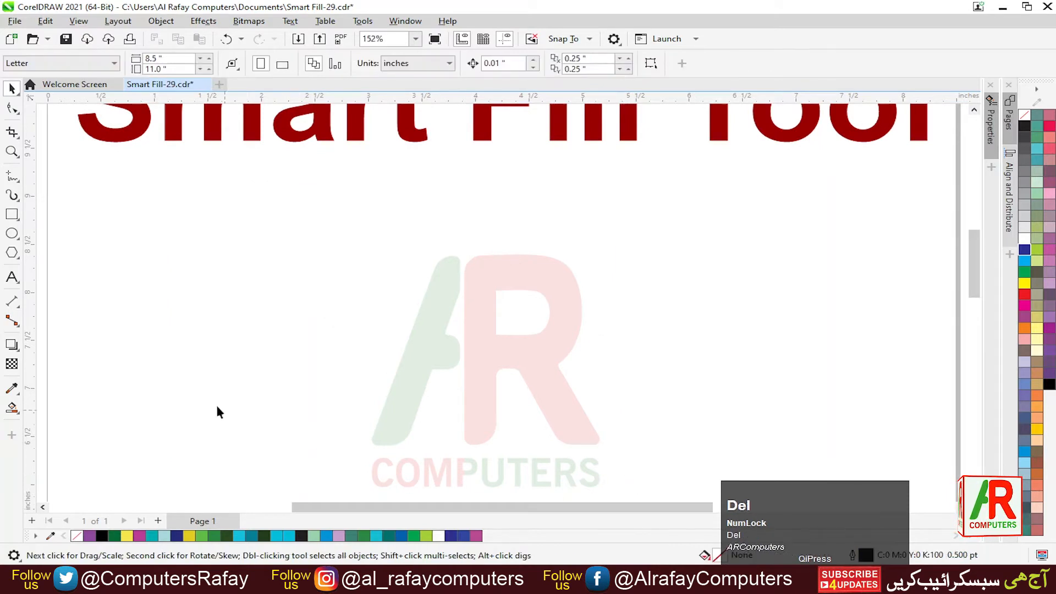
# Step: Draw a circle about 2.03 inches in diameter and place an overlapping copy about 1.2 inches to its right
pyautogui.click(12, 233)
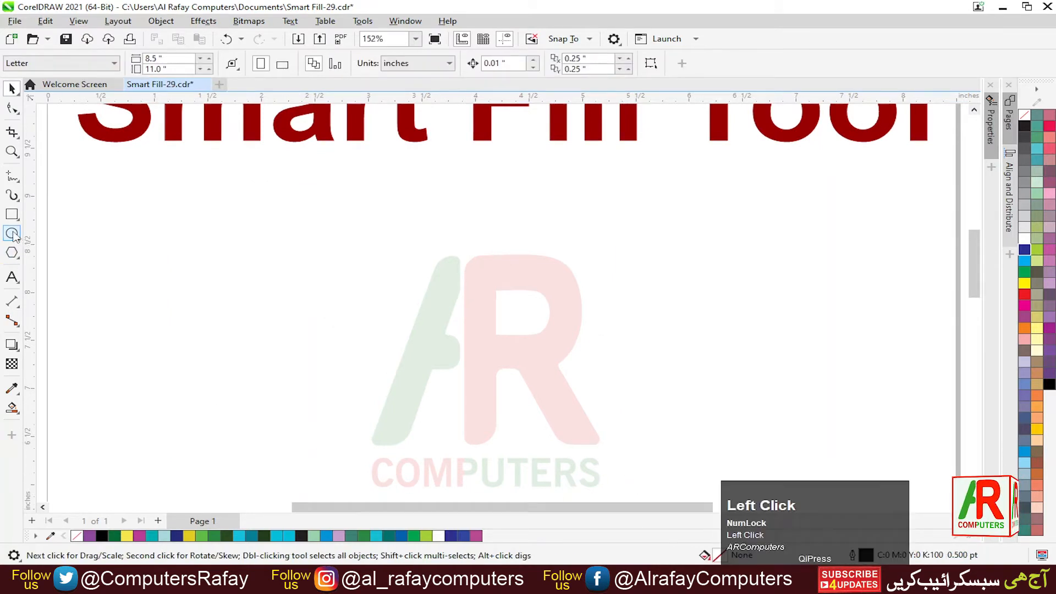
pyautogui.moveTo(339, 282); pyautogui.dragTo(447, 377)
pyautogui.click(12, 89)
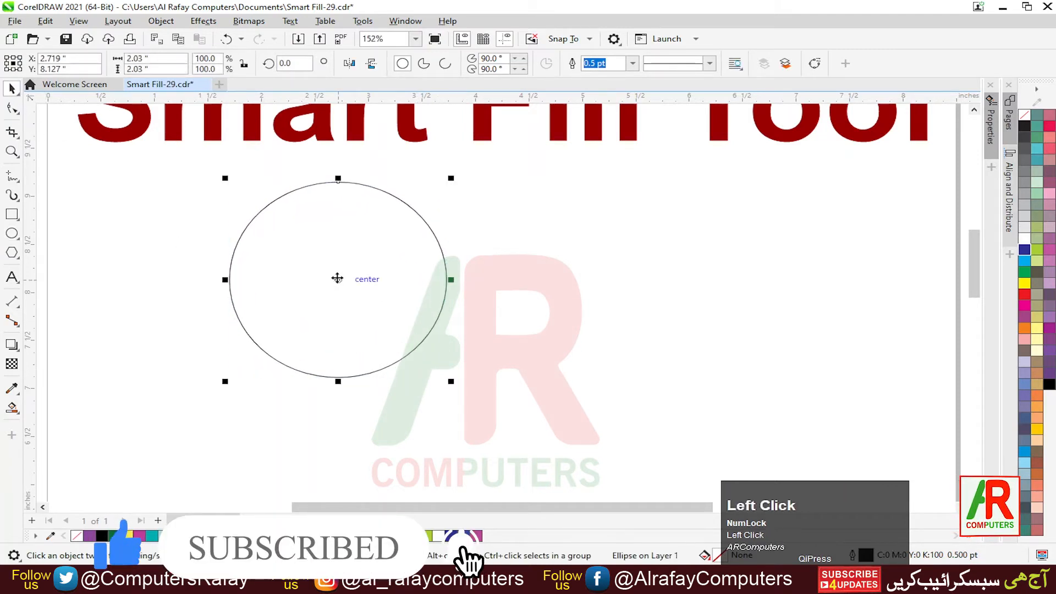
pyautogui.moveTo(341, 279); pyautogui.dragTo(468, 280)
pyautogui.rightClick(467, 280)
pyautogui.click(460, 404)
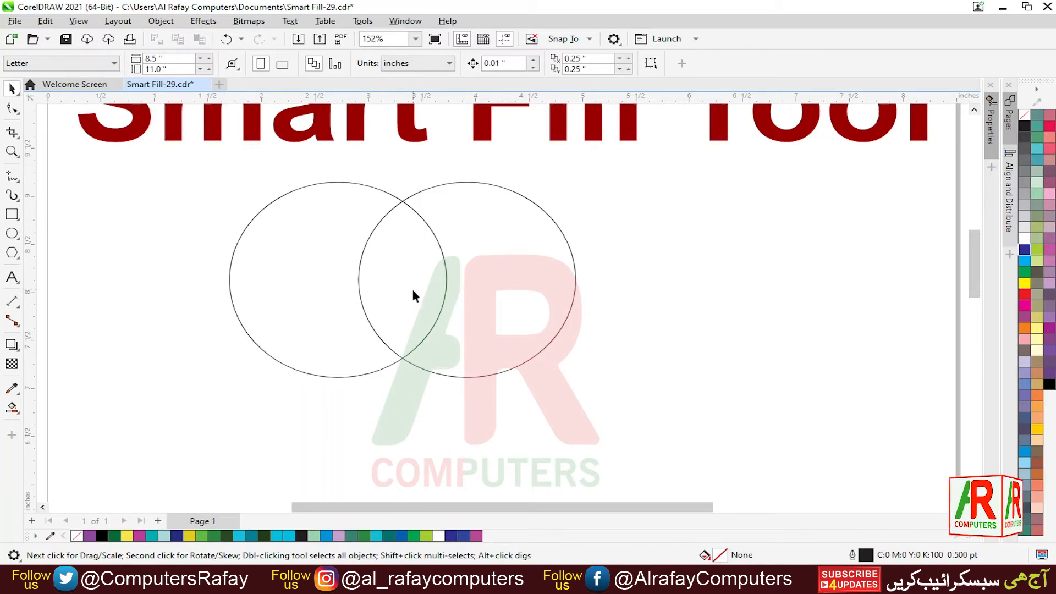
# Step: Activate the Smart Fill tool and look over its fill color and outline color settings
pyautogui.click(11, 409)
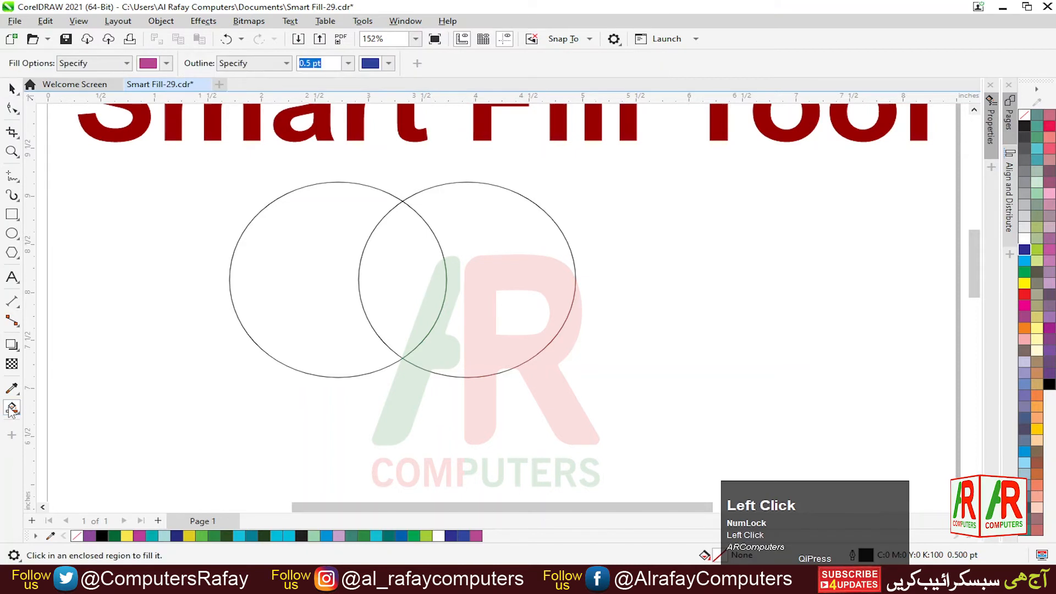
pyautogui.click(167, 64)
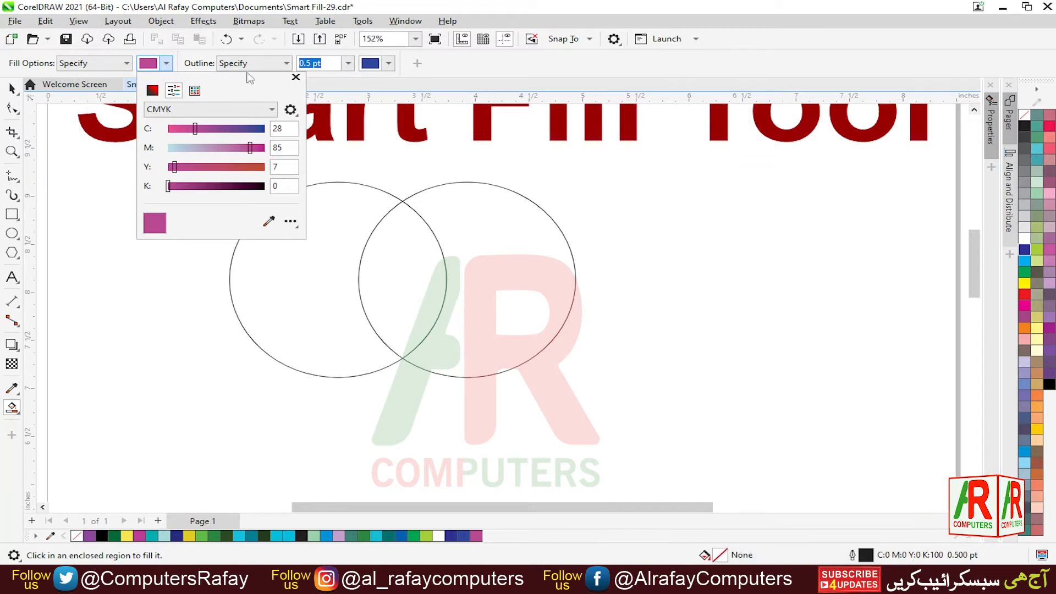
pyautogui.click(388, 64)
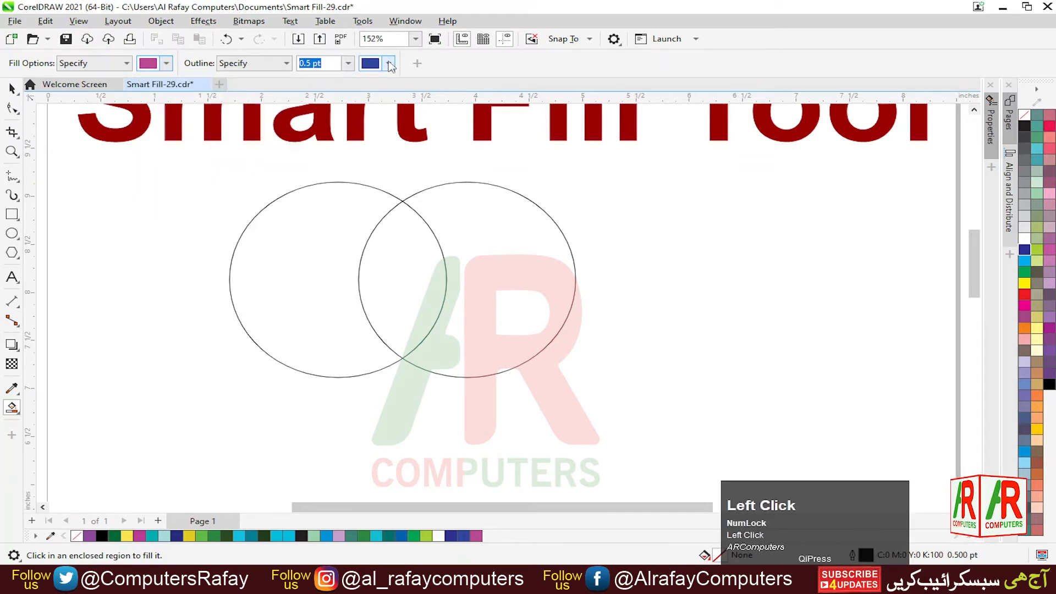
pyautogui.click(390, 65)
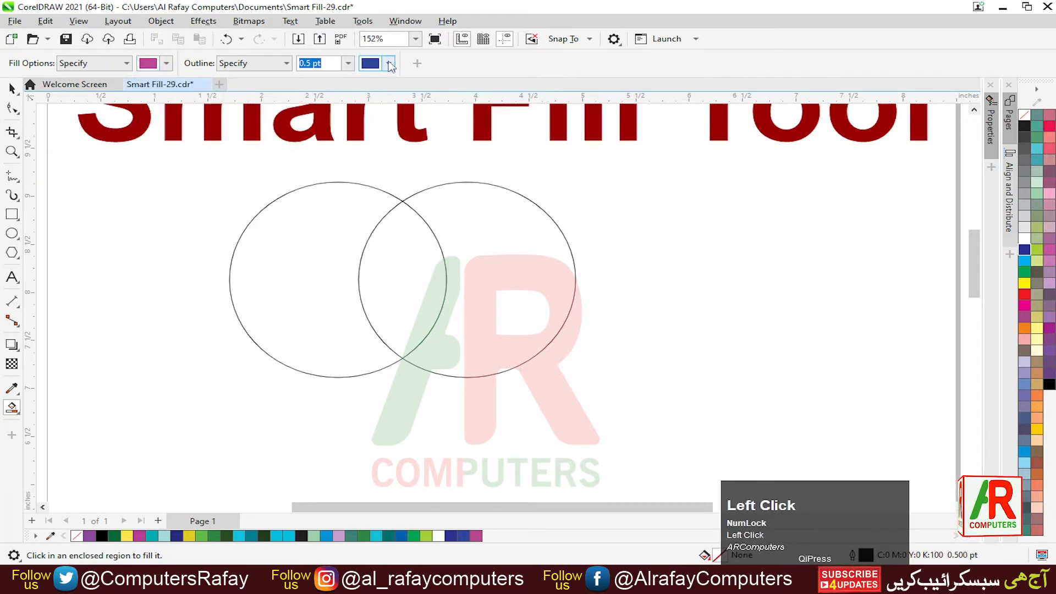
# Step: Try the Smart Fill outline options Use Default and No Outline, return to Specify, and look over the available outline widths
pyautogui.click(290, 64)
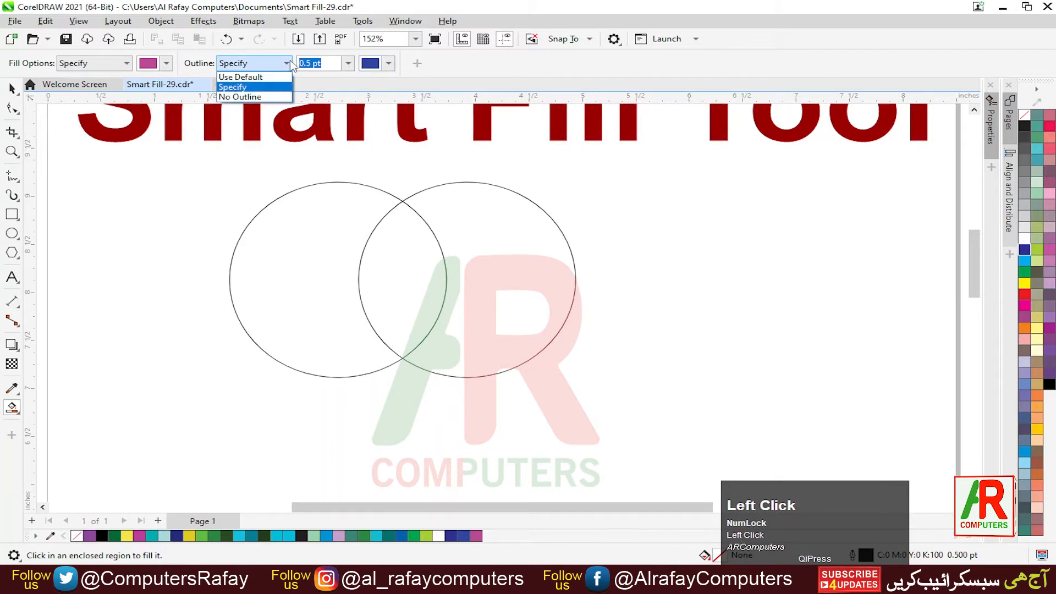
pyautogui.click(236, 78)
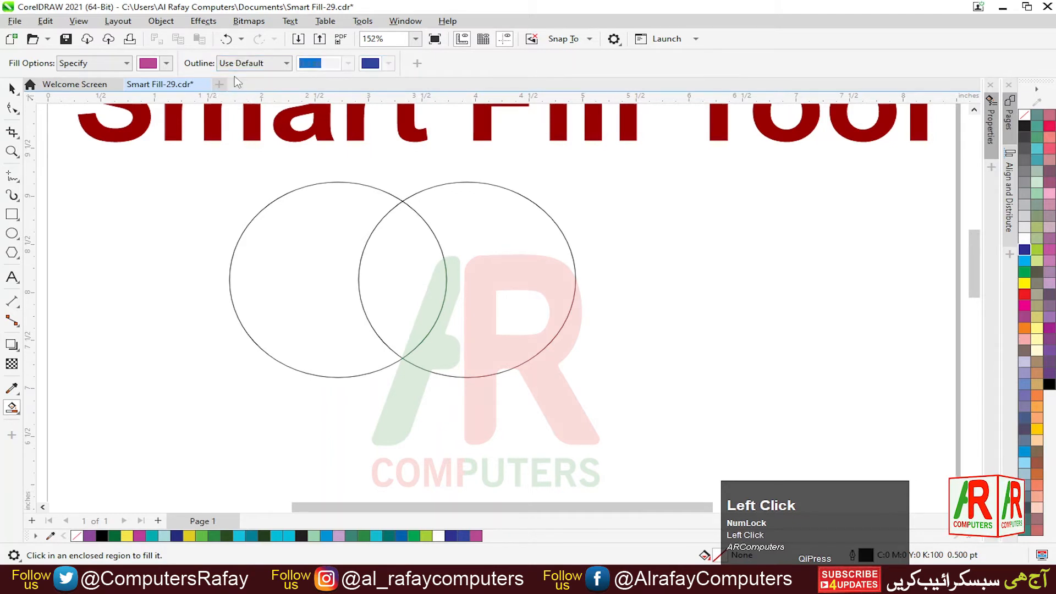
pyautogui.click(287, 64)
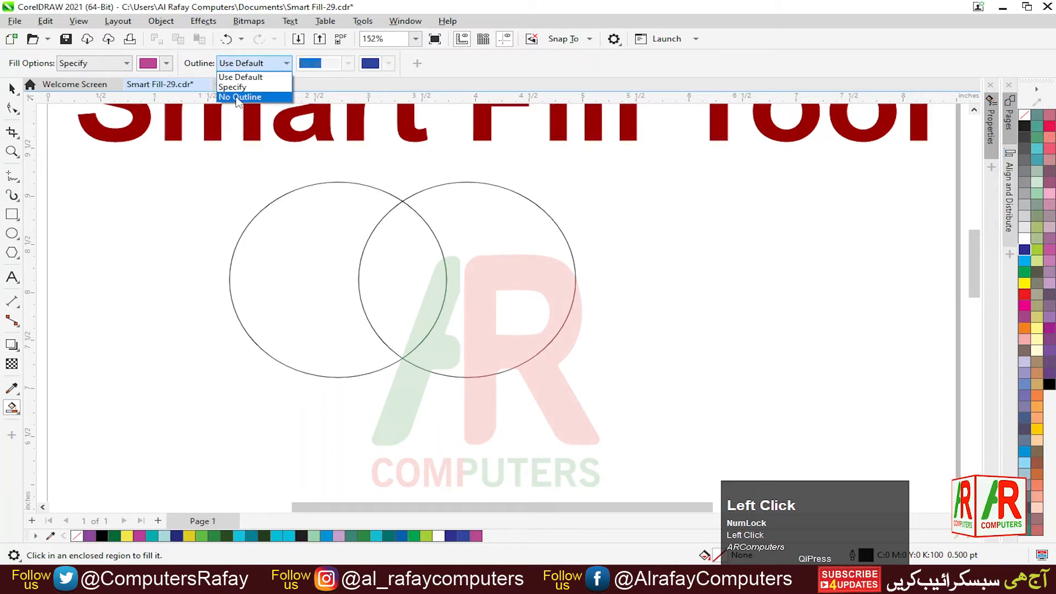
pyautogui.click(238, 98)
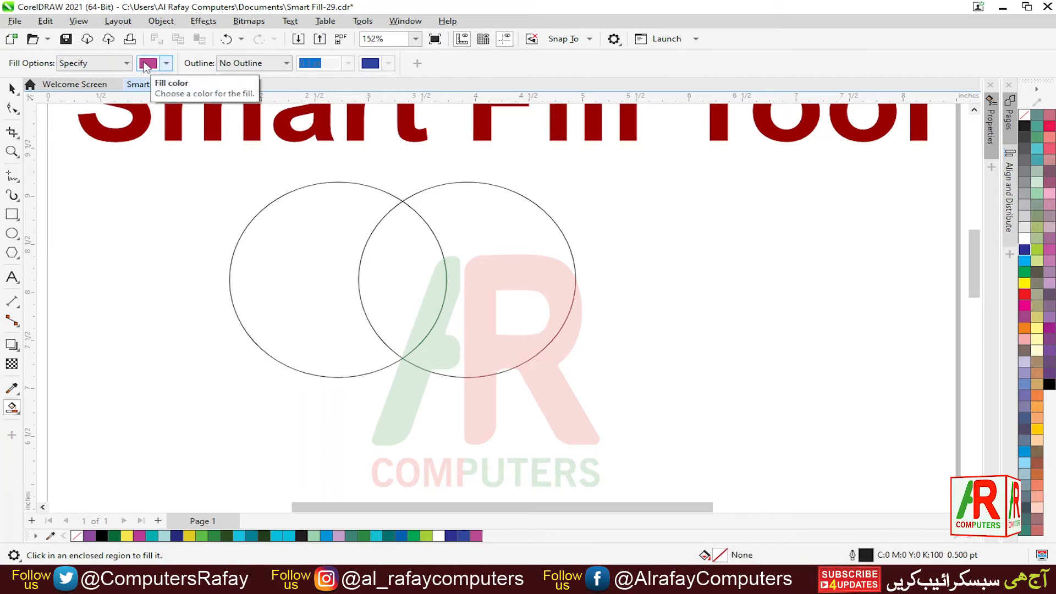
pyautogui.click(286, 65)
pyautogui.click(262, 90)
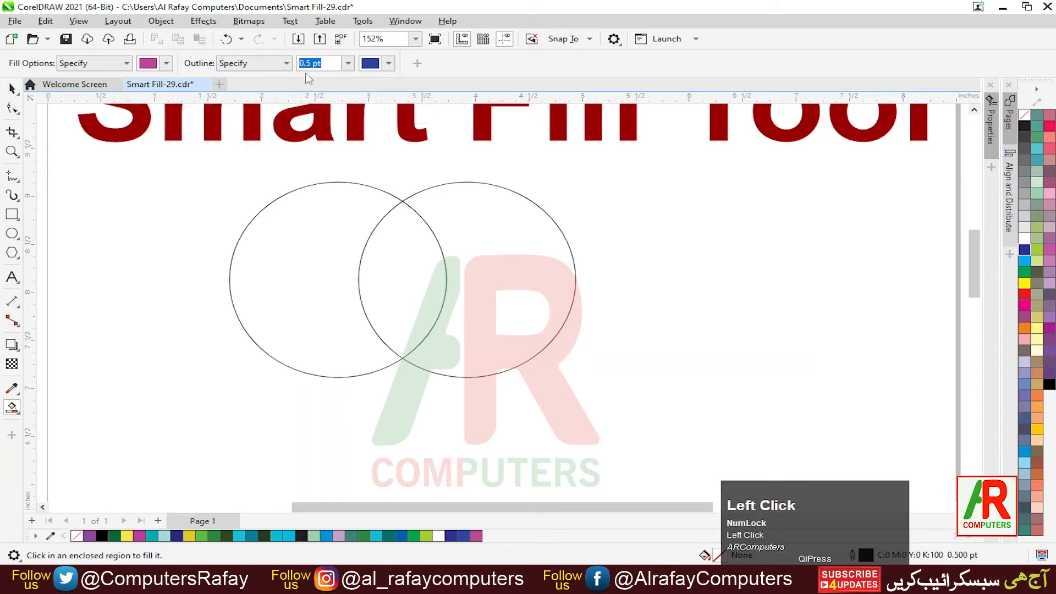
pyautogui.click(348, 65)
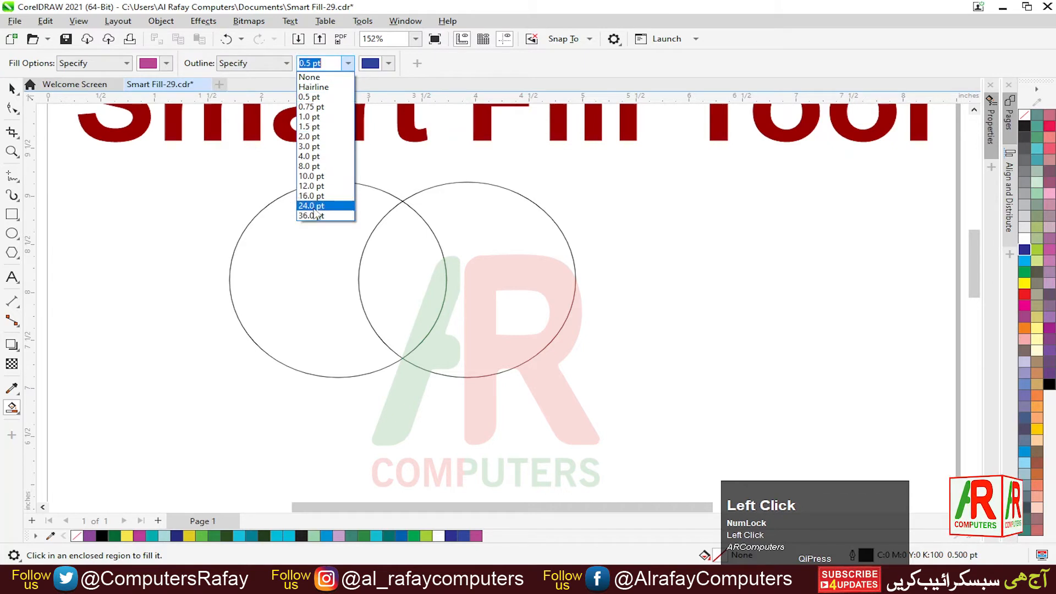
pyautogui.click(348, 64)
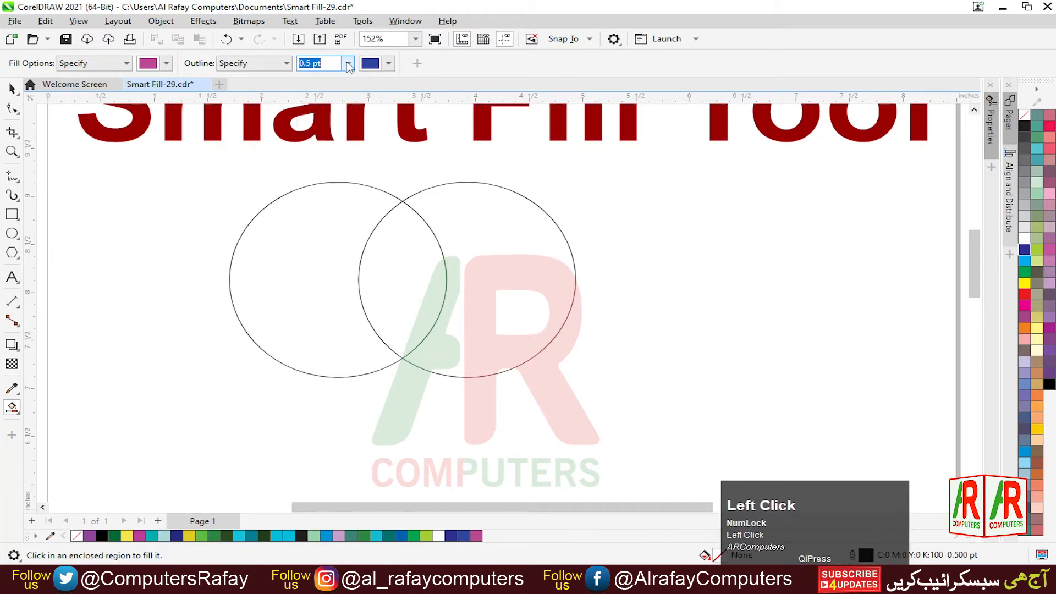
# Step: Set the Smart Fill outline to No Outline and fill the overlap of the two circles with magenta
pyautogui.click(287, 66)
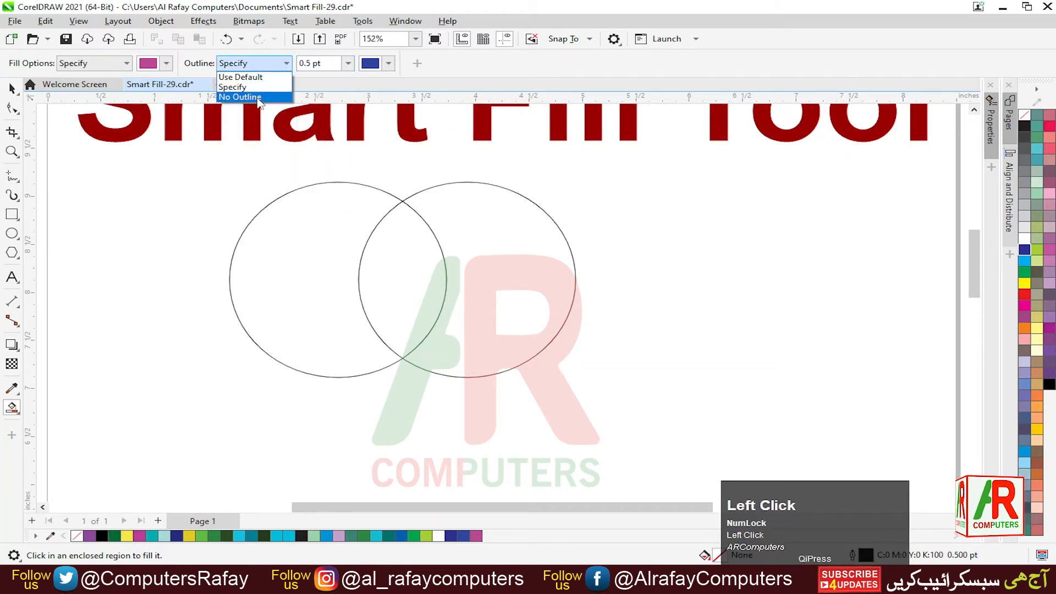
pyautogui.click(262, 98)
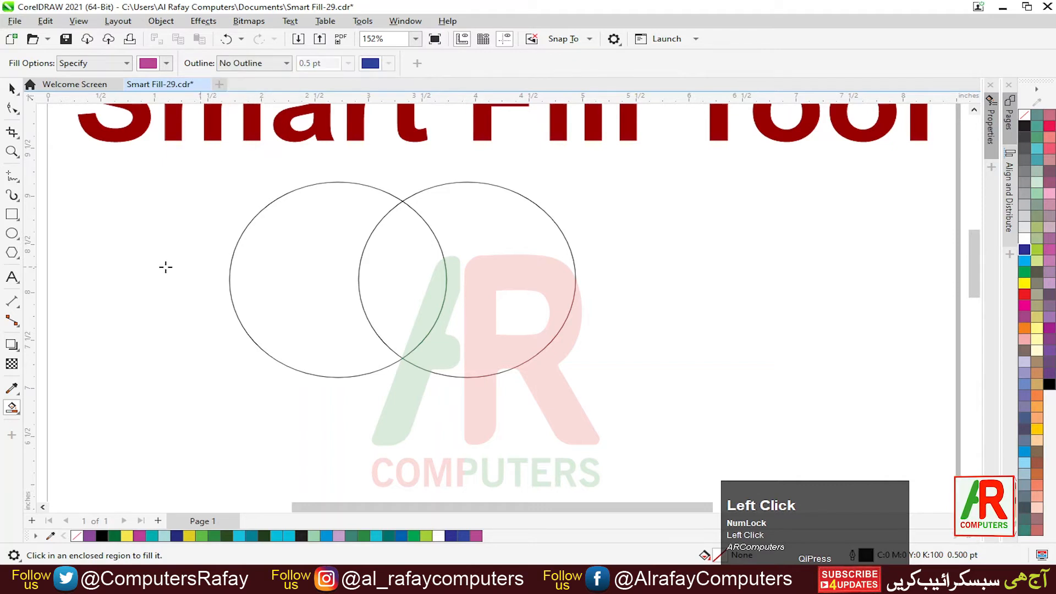
pyautogui.click(394, 283)
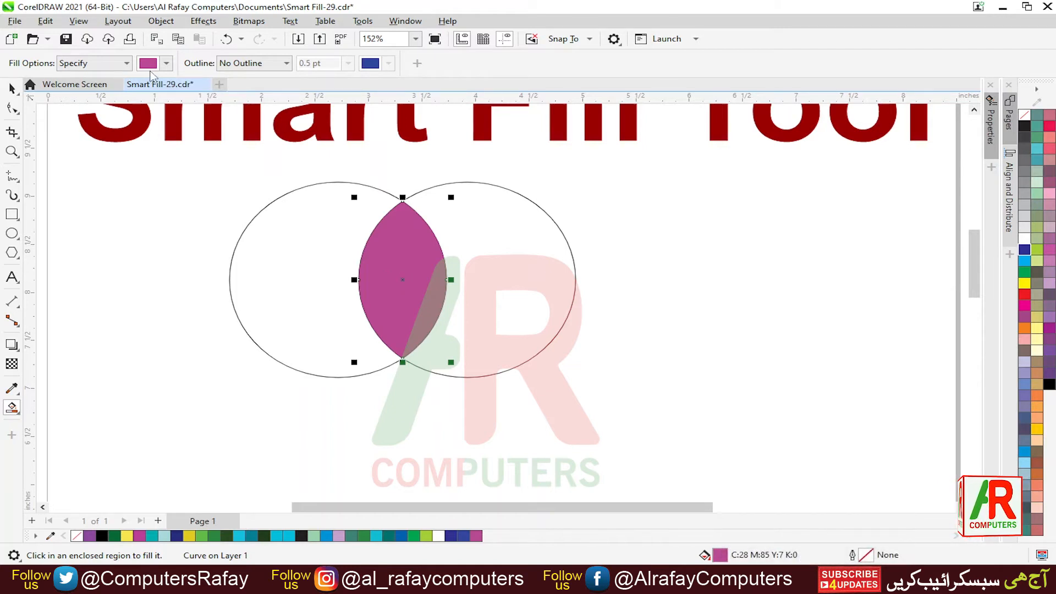
# Step: Change the Smart Fill color to red (C 28, M 85, Y 78, K 0) and fill the rest of the left circle
pyautogui.click(166, 64)
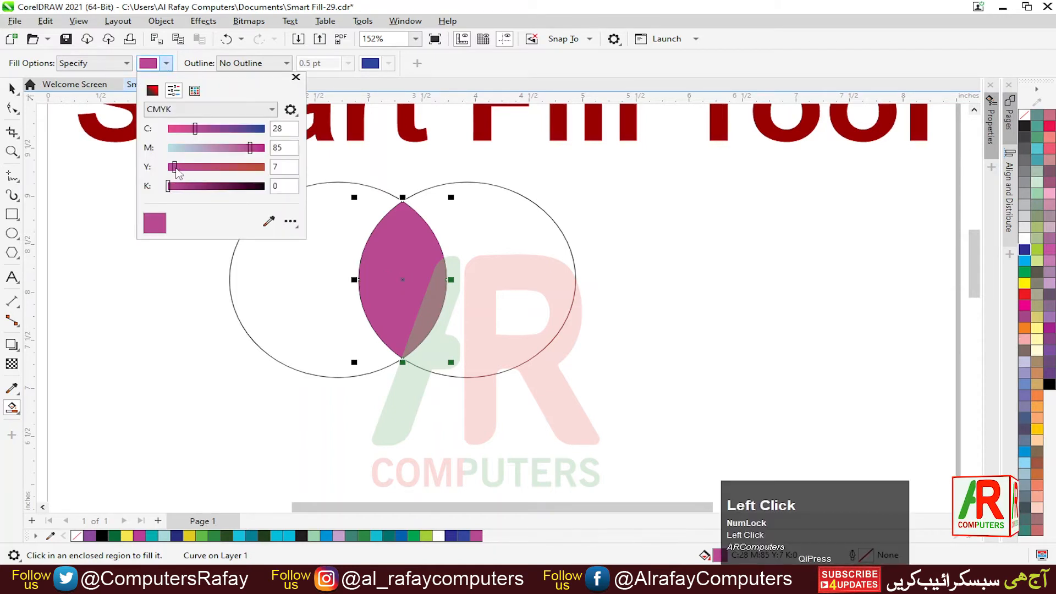
pyautogui.moveTo(226, 168); pyautogui.dragTo(246, 168)
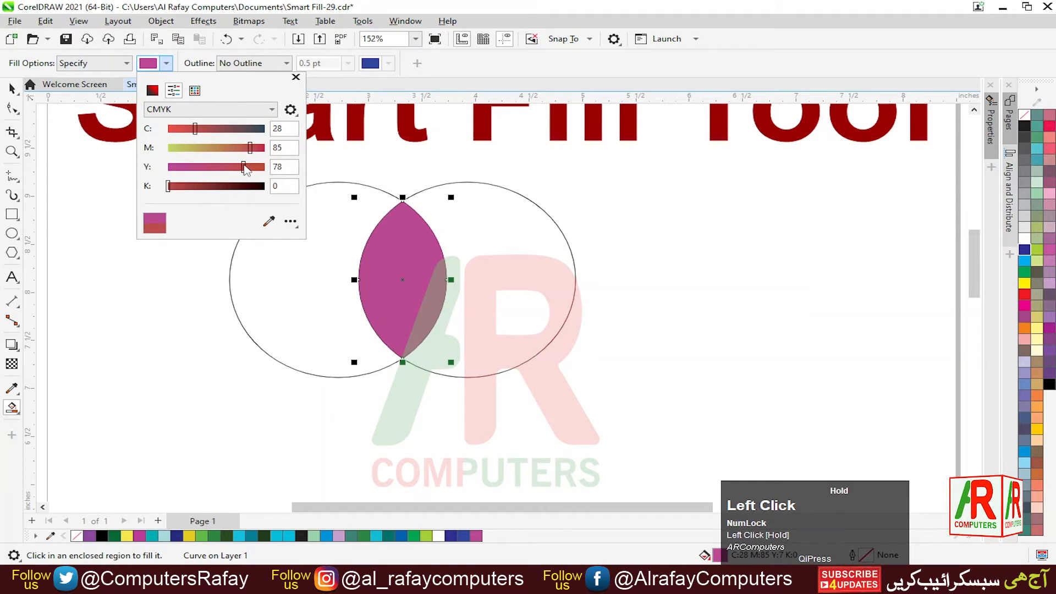
pyautogui.click(286, 277)
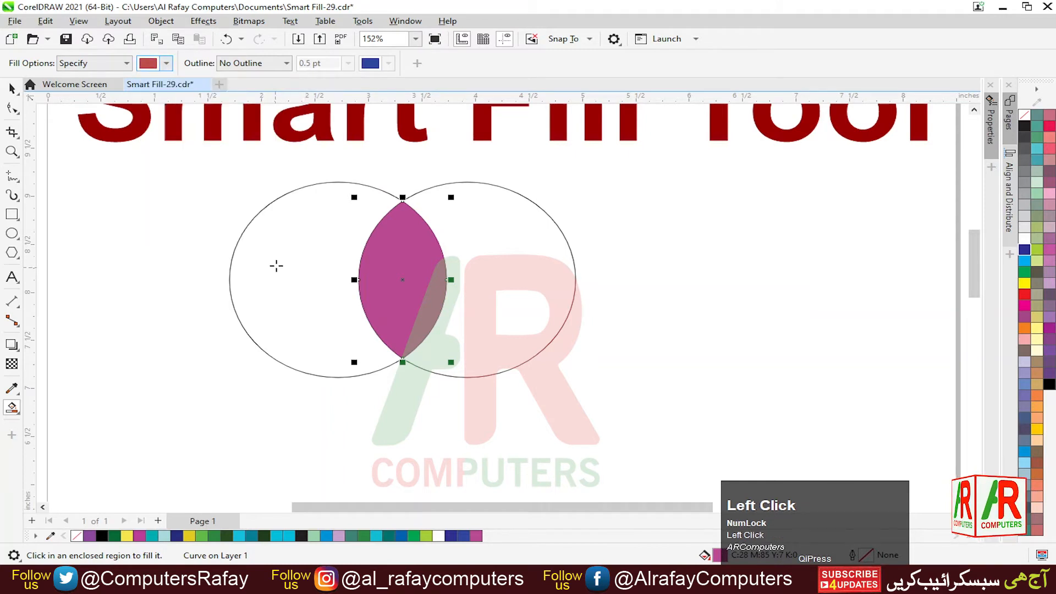
pyautogui.click(276, 264)
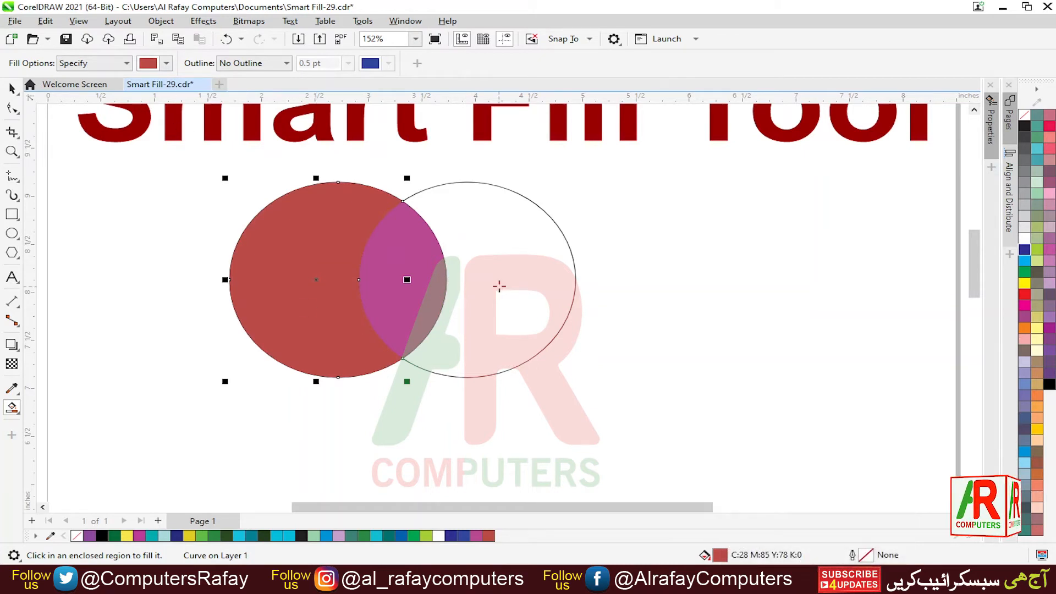
# Step: Change the Smart Fill color to olive (C 28, M 28, Y 78, K 58) and fill the rest of the right circle
pyautogui.click(166, 62)
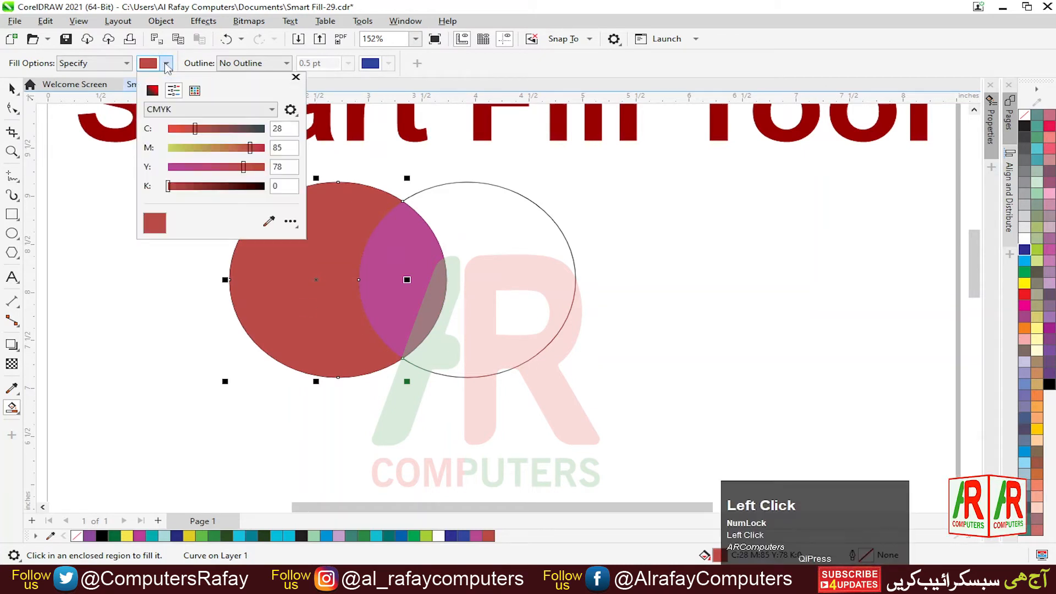
pyautogui.moveTo(171, 187); pyautogui.dragTo(223, 187)
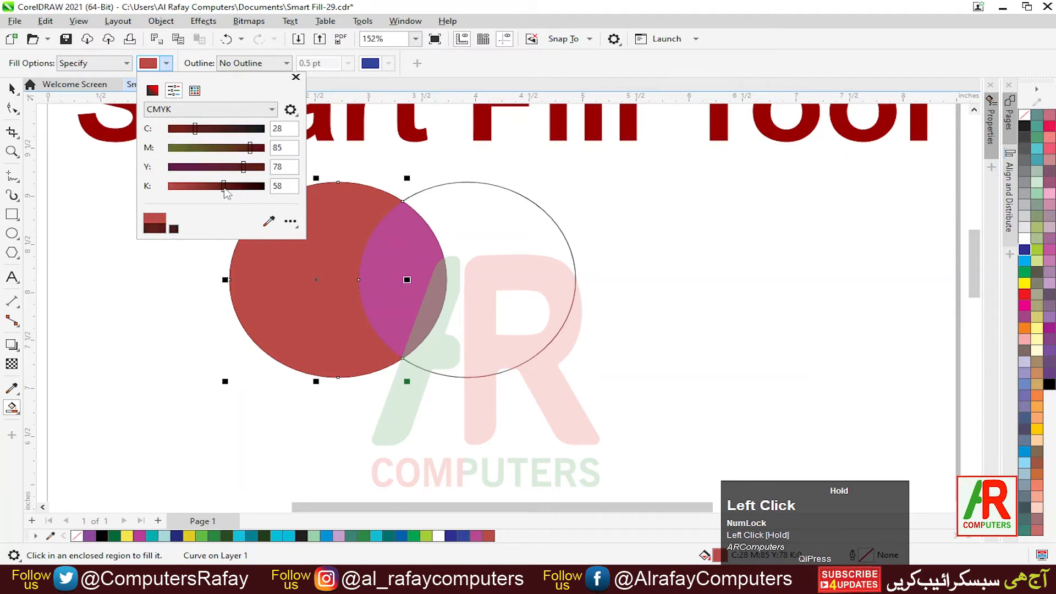
pyautogui.moveTo(250, 148); pyautogui.dragTo(199, 153)
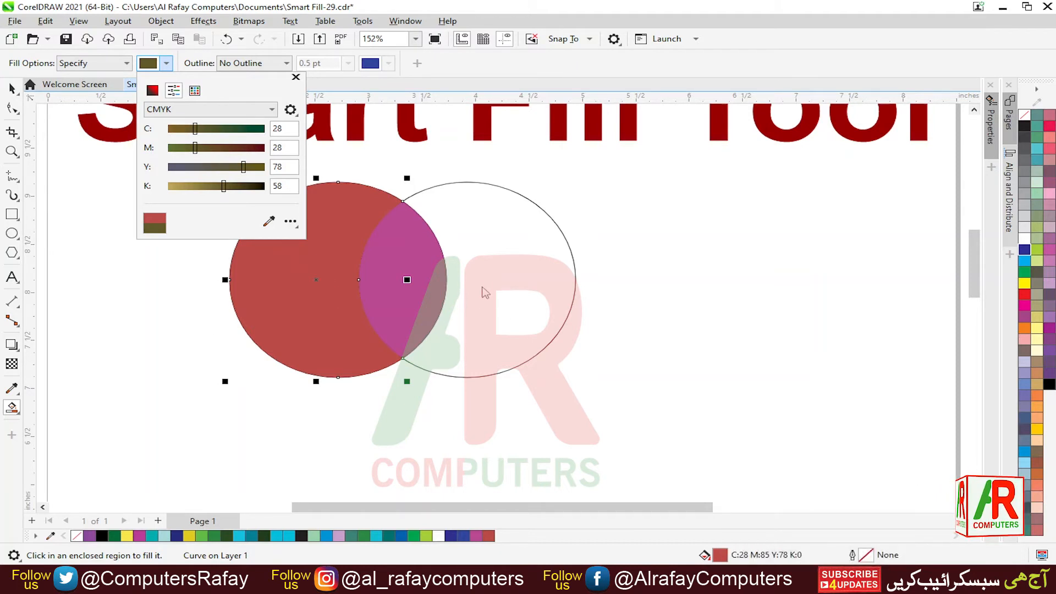
pyautogui.click(493, 272)
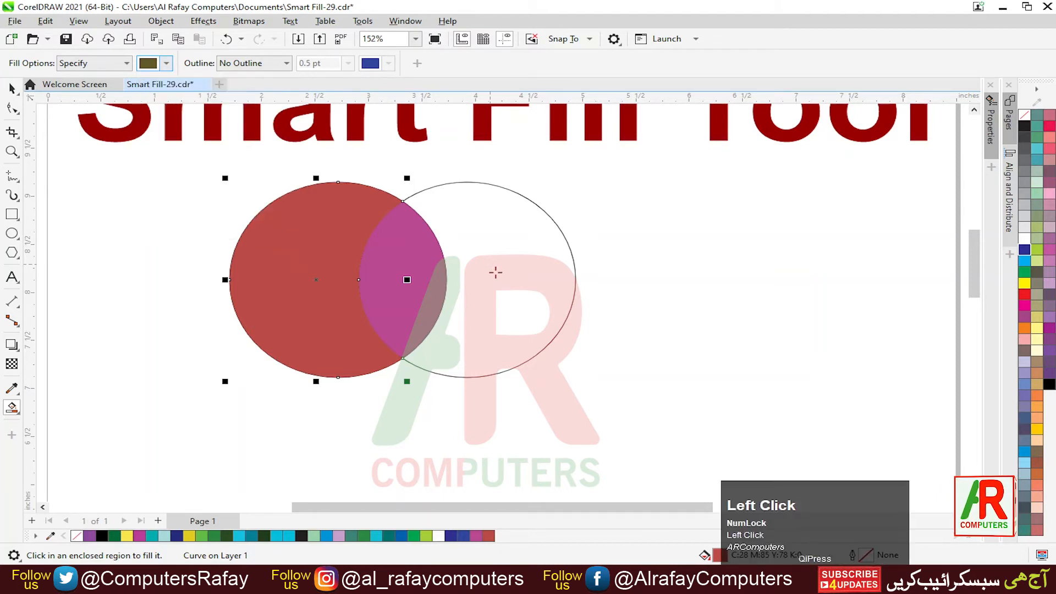
# Step: Select the red, magenta and olive filled shapes together and move them to the right, clear of the circle outlines
pyautogui.click(12, 89)
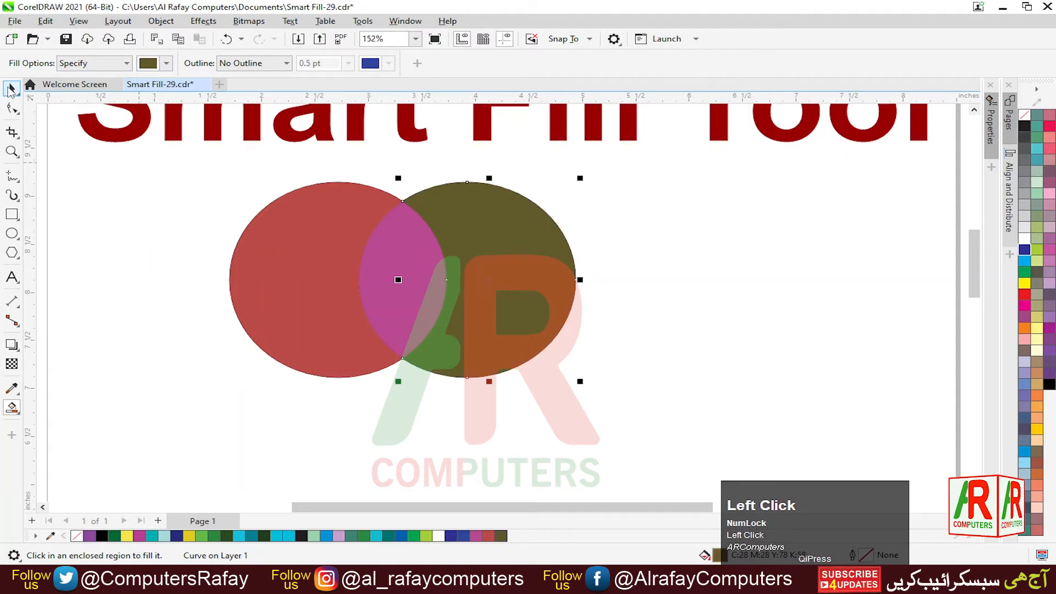
pyautogui.click(212, 236)
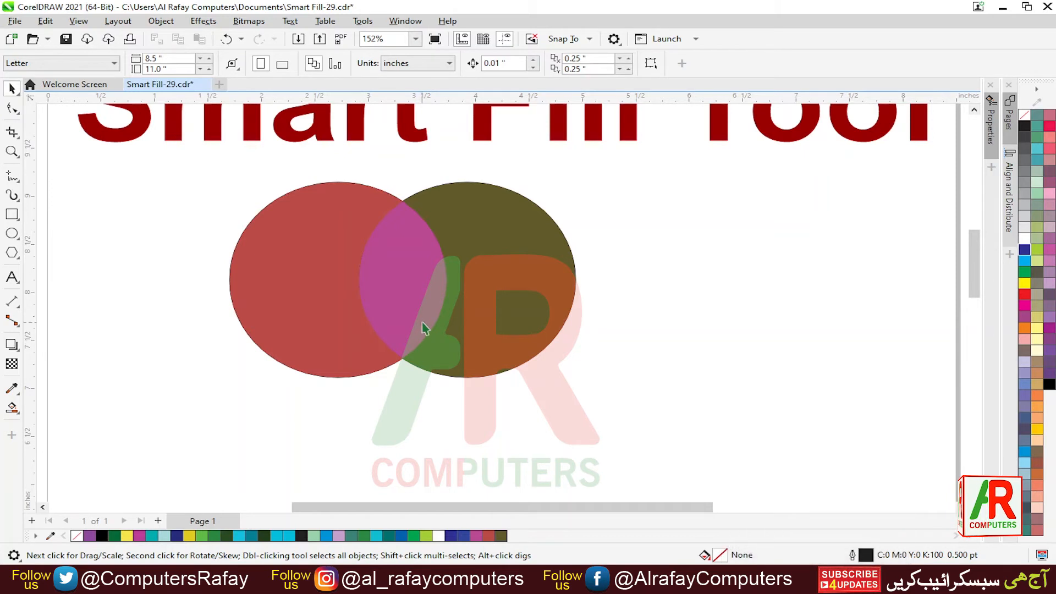
pyautogui.click(484, 313)
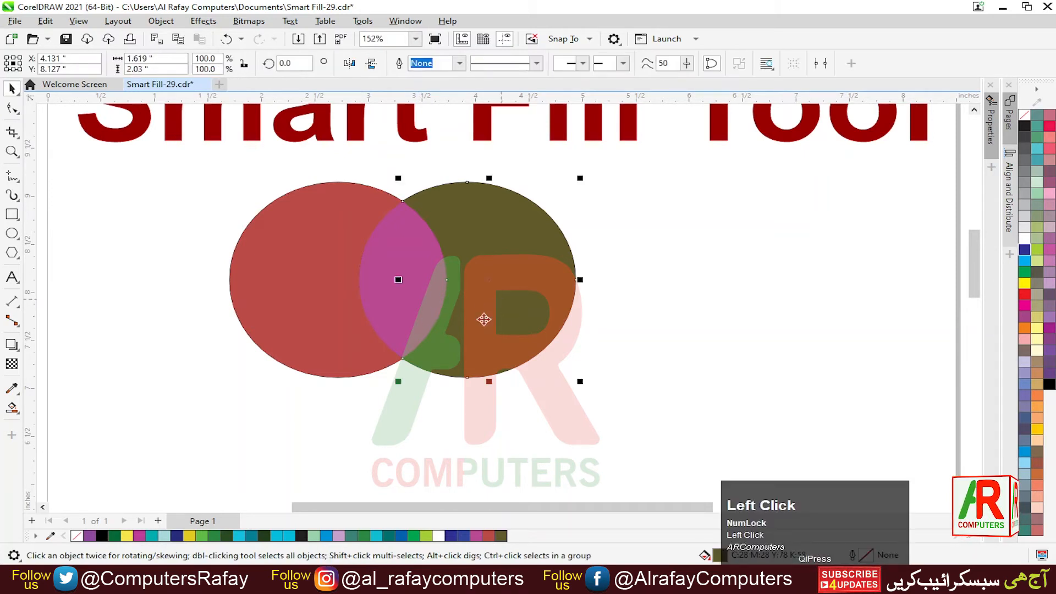
pyautogui.keyDown('shift'); pyautogui.click(394, 310); pyautogui.keyUp('shift')
pyautogui.click(394, 308)
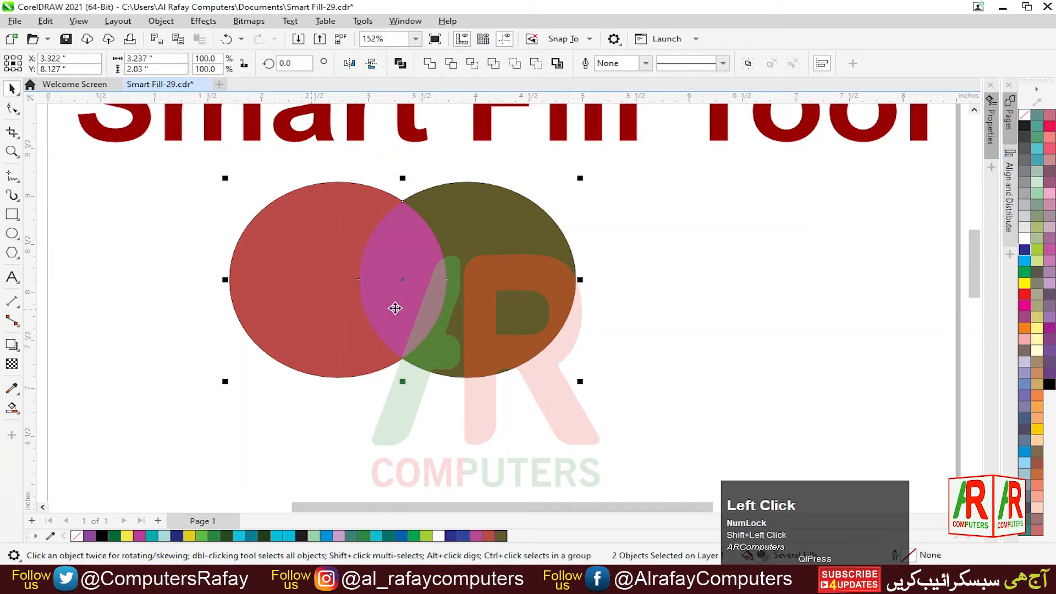
pyautogui.moveTo(394, 302); pyautogui.dragTo(763, 306)
# Step: Select both circle outlines and all the filled shapes, and shift them together slightly left and down on the page
pyautogui.moveTo(197, 163); pyautogui.dragTo(945, 409)
pyautogui.moveTo(863, 333); pyautogui.dragTo(826, 349)
pyautogui.click(624, 416)
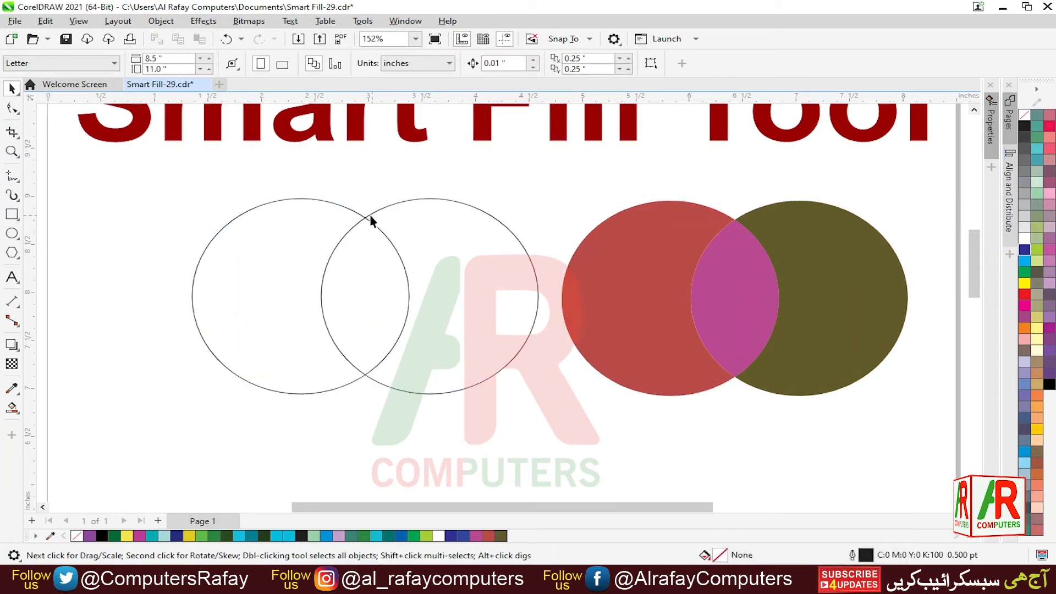
# Step: Move the right unfilled circle slightly up and to the right, to about X 3.677 and Y 8.147 inches
pyautogui.click(370, 231)
pyautogui.moveTo(371, 231); pyautogui.dragTo(391, 189)
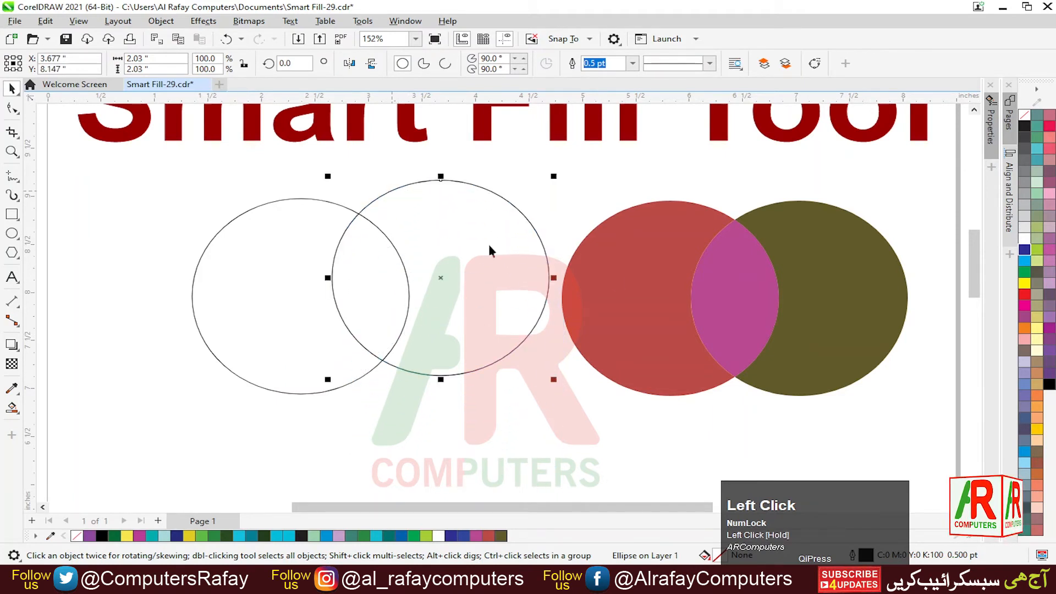
# Step: Move the magenta, red and olive filled shapes apart: magenta below the circle outlines, red over them, and olive towards the page's right edge
pyautogui.click(554, 412)
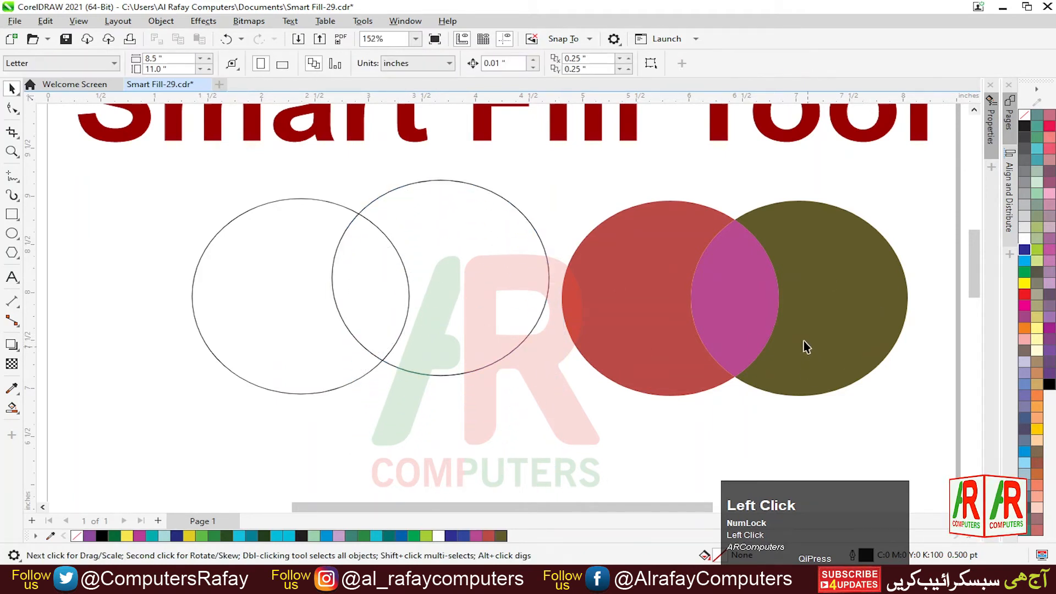
pyautogui.moveTo(743, 330); pyautogui.dragTo(490, 441)
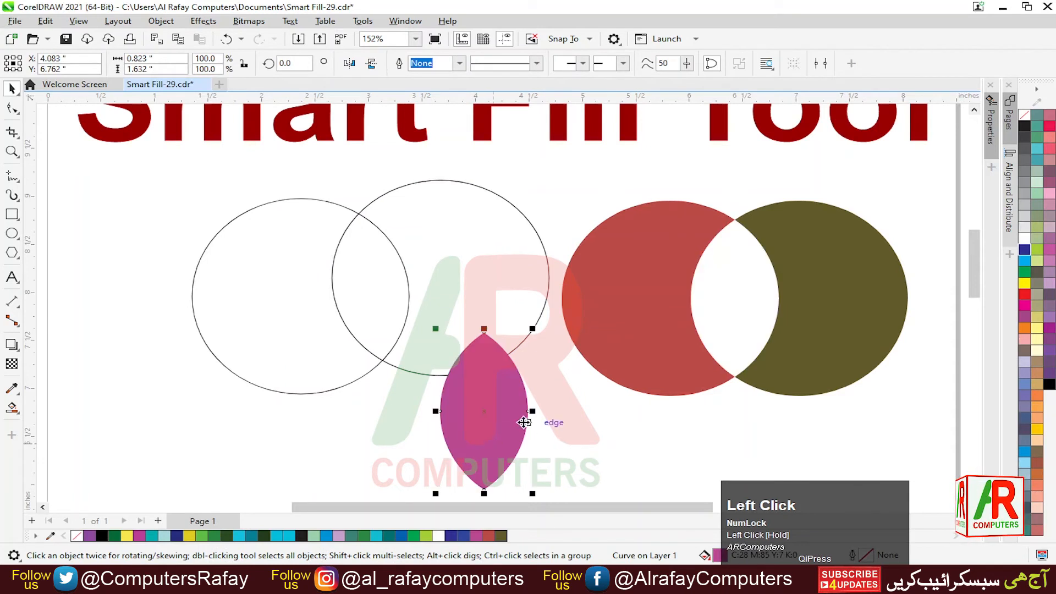
pyautogui.moveTo(599, 342); pyautogui.dragTo(445, 318)
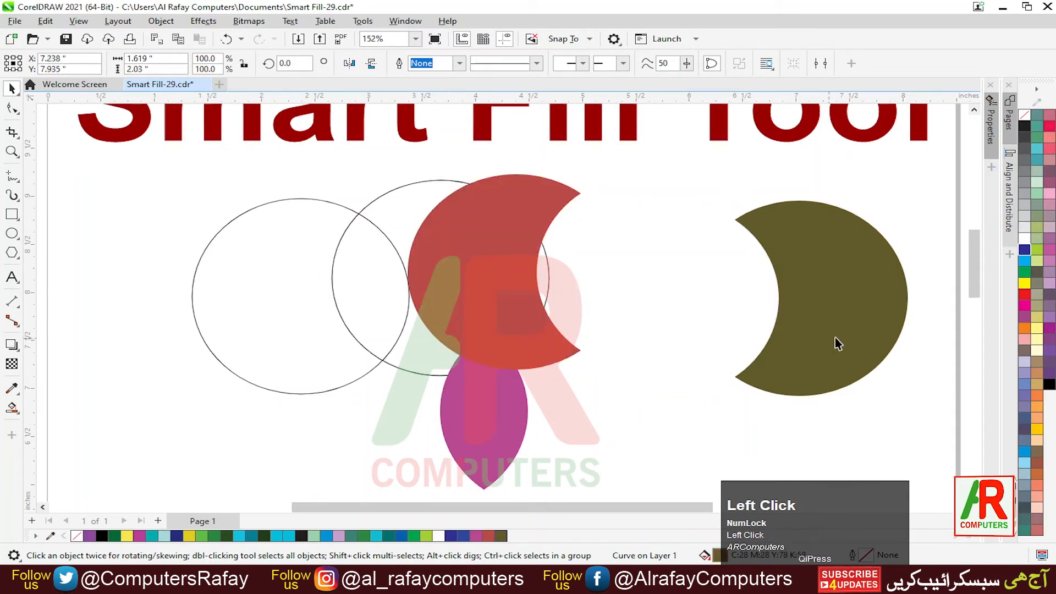
pyautogui.moveTo(835, 337); pyautogui.dragTo(891, 326)
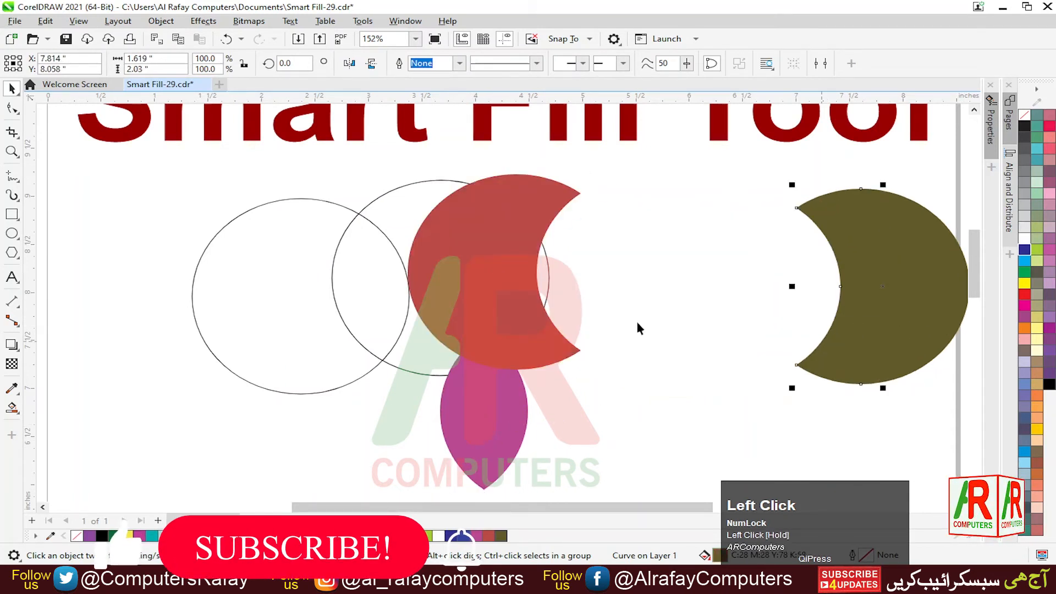
# Step: Select both circle outlines and all three filled shapes together and delete them
pyautogui.moveTo(170, 165); pyautogui.dragTo(915, 490)
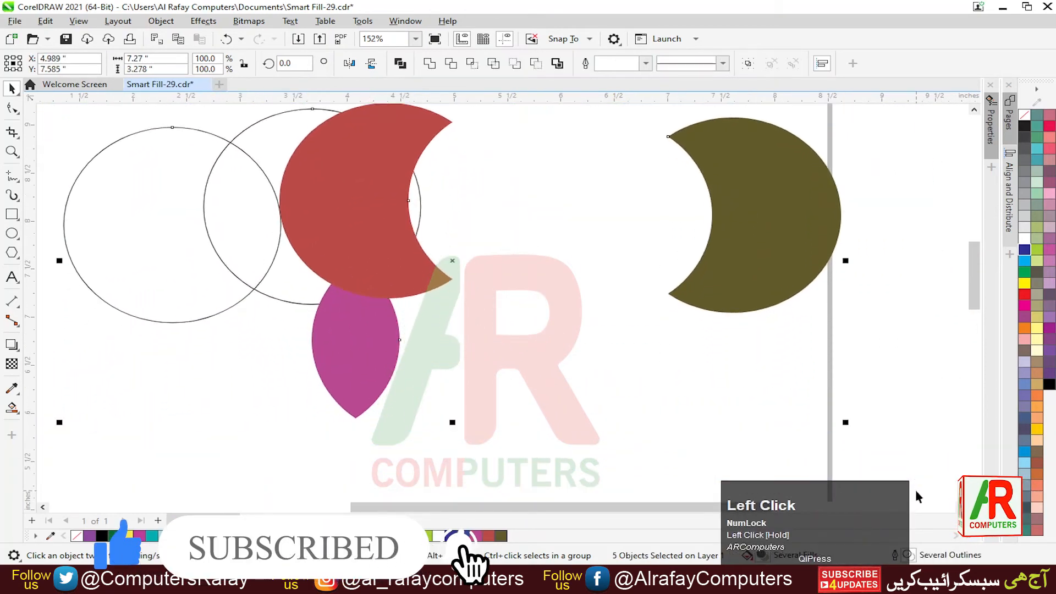
pyautogui.press('Delete')
# Step: Draw a tall, narrow ellipse about 0.567 by 1.135 inches on the left part of the page, below the heading
pyautogui.press('F3')
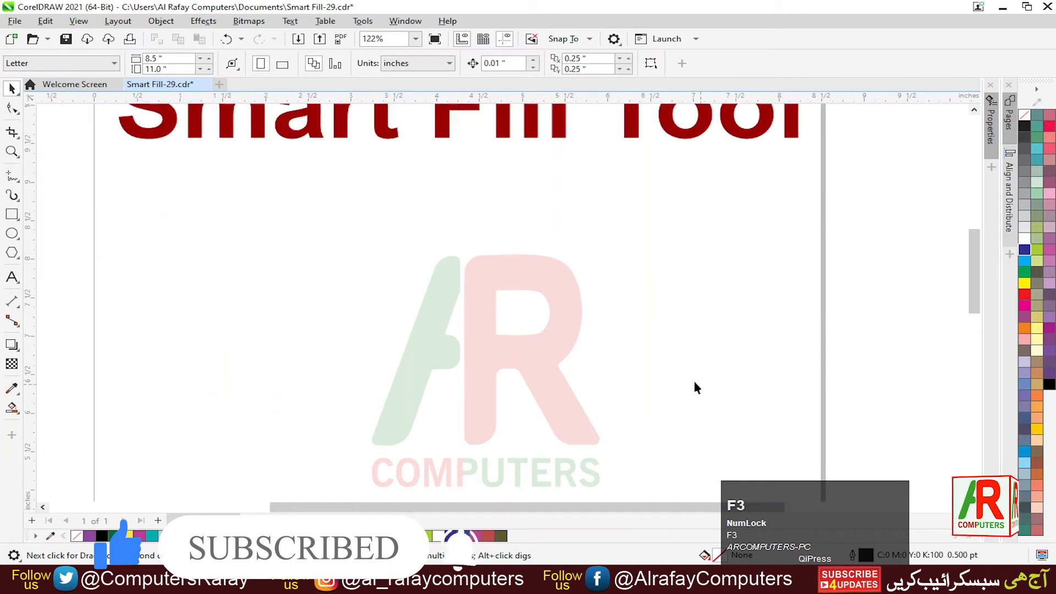
pyautogui.press('F3')
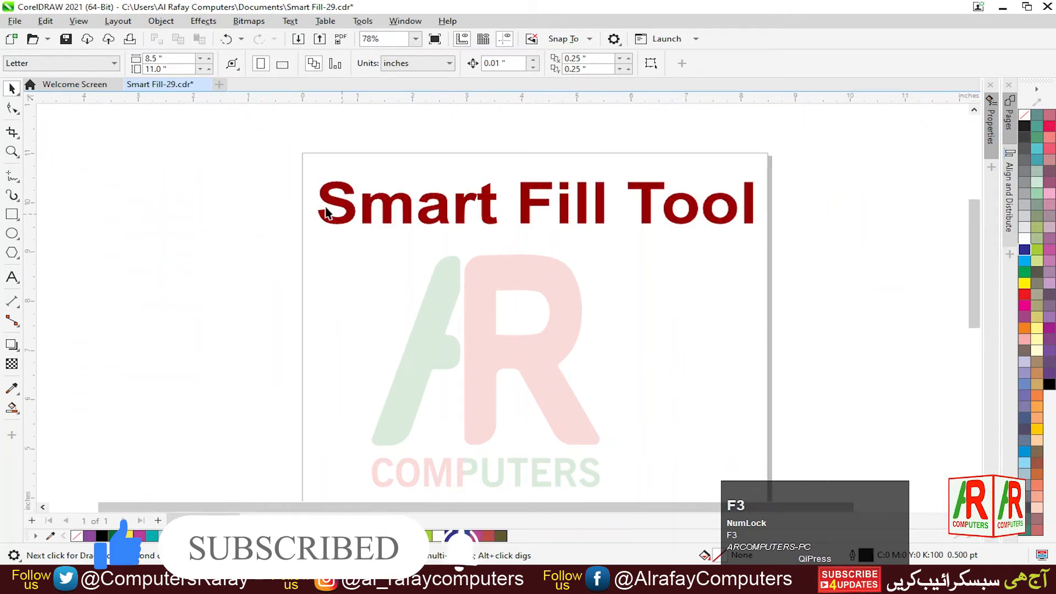
pyautogui.click(12, 152)
pyautogui.moveTo(427, 318); pyautogui.dragTo(842, 412)
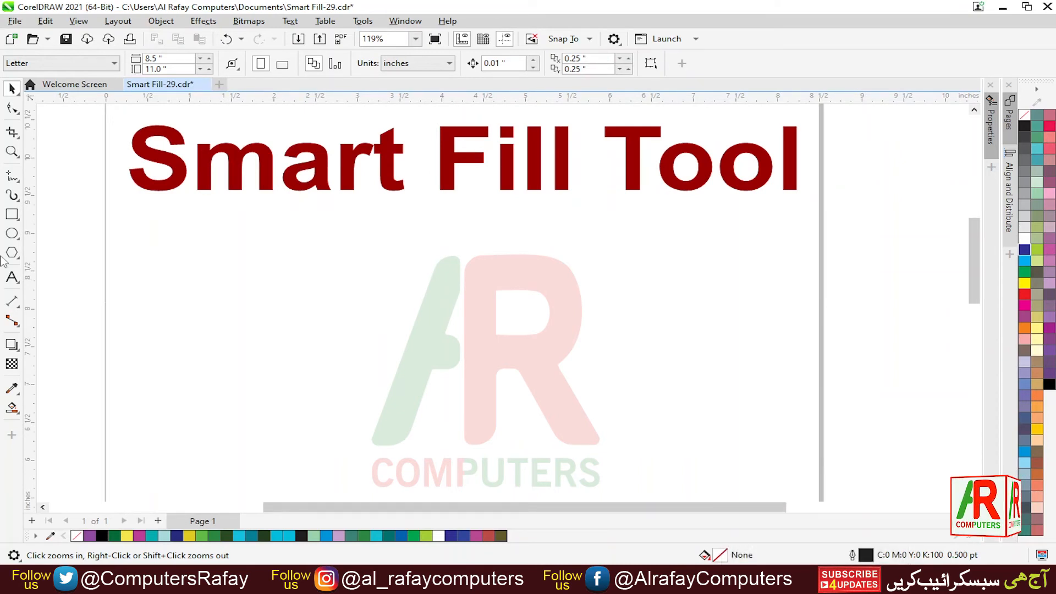
pyautogui.click(12, 232)
pyautogui.moveTo(221, 256); pyautogui.dragTo(268, 341)
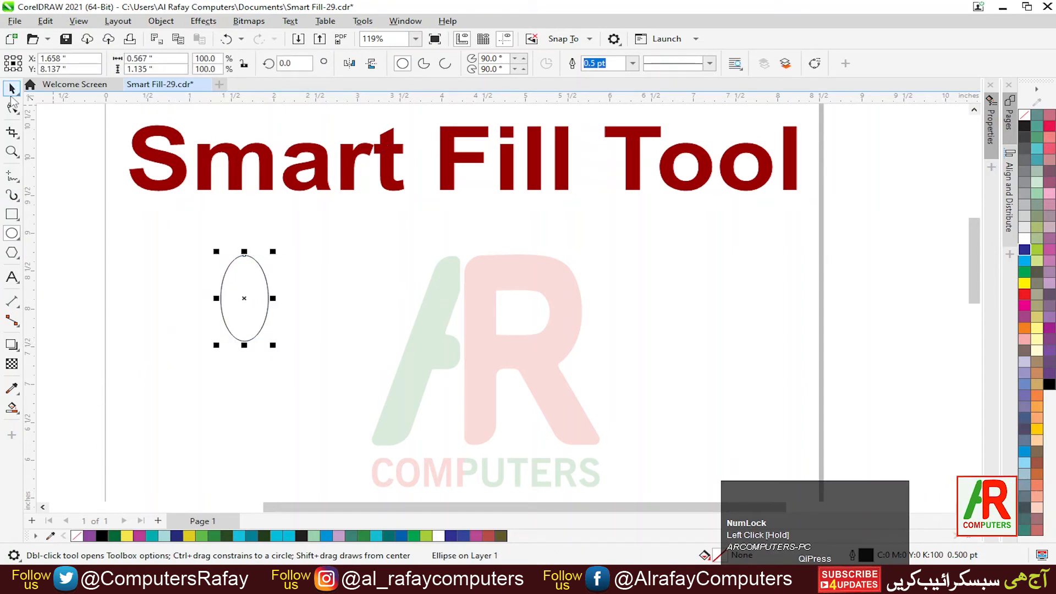
# Step: Put the ellipse's rotation center just below its bottom edge and rotate a copy clockwise around it to about 319.4 degrees
pyautogui.click(244, 302)
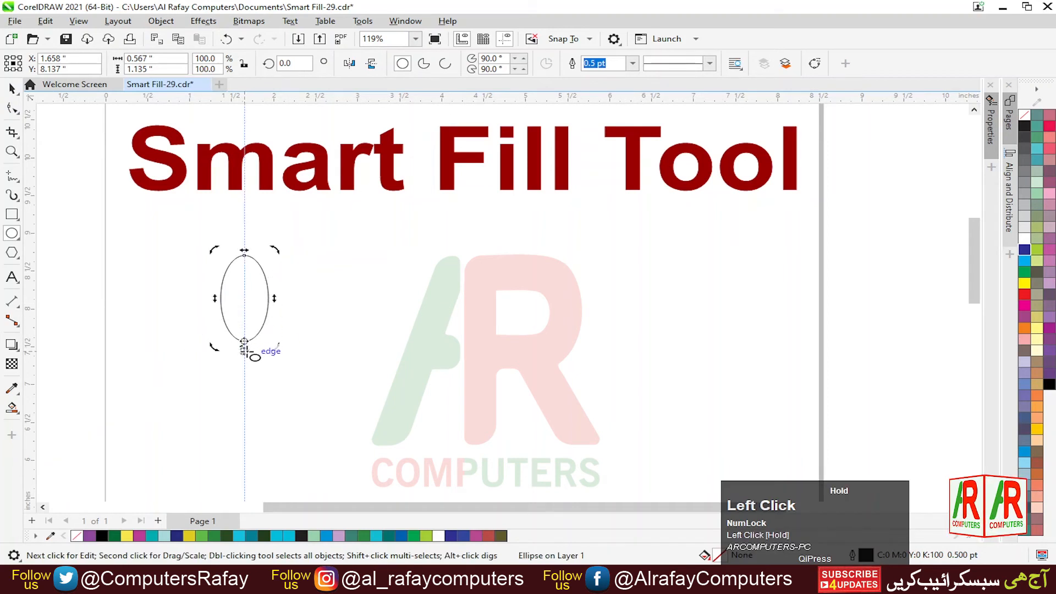
pyautogui.moveTo(243, 344); pyautogui.dragTo(244, 344)
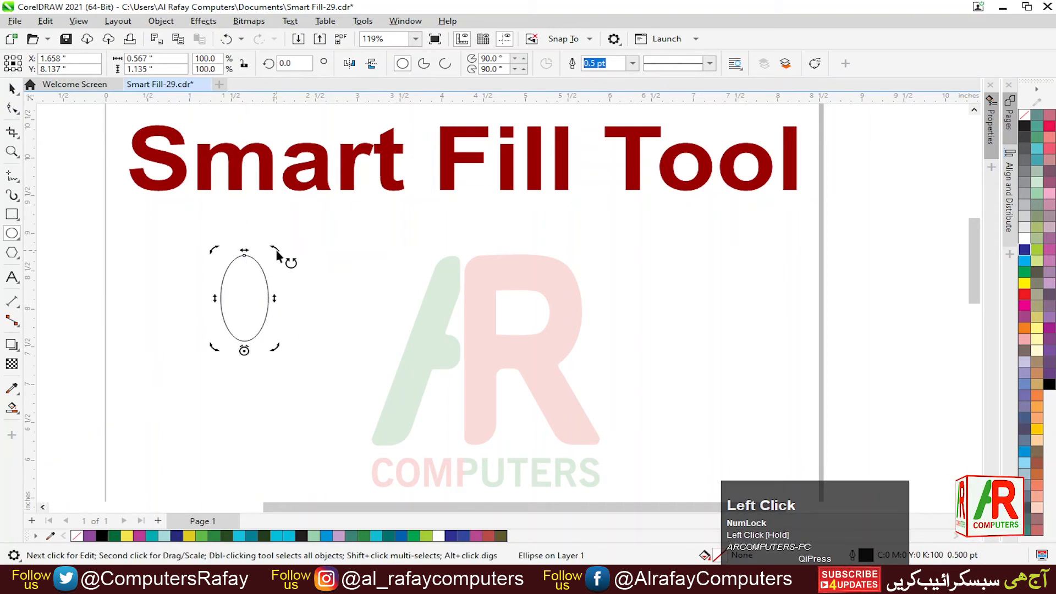
pyautogui.moveTo(277, 251); pyautogui.dragTo(334, 295)
pyautogui.rightClick(335, 295)
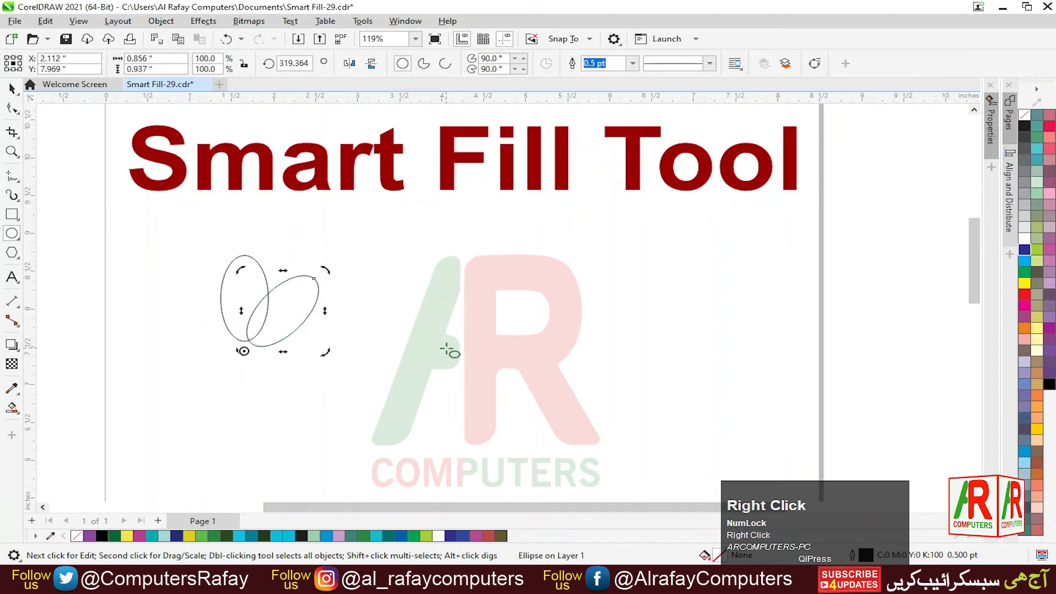
# Step: Repeat the rotated copy around the same center until nine overlapping petals form a full flower, and deselect it
pyautogui.press('ctrl')
pyautogui.hotkey('ctrl', 'r')
pyautogui.hotkey('ctrl', 'r')
pyautogui.hotkey('ctrl', 'r')
pyautogui.hotkey('ctrl', 'r')
pyautogui.hotkey('ctrl', 'r')
pyautogui.hotkey('ctrl', 'r')
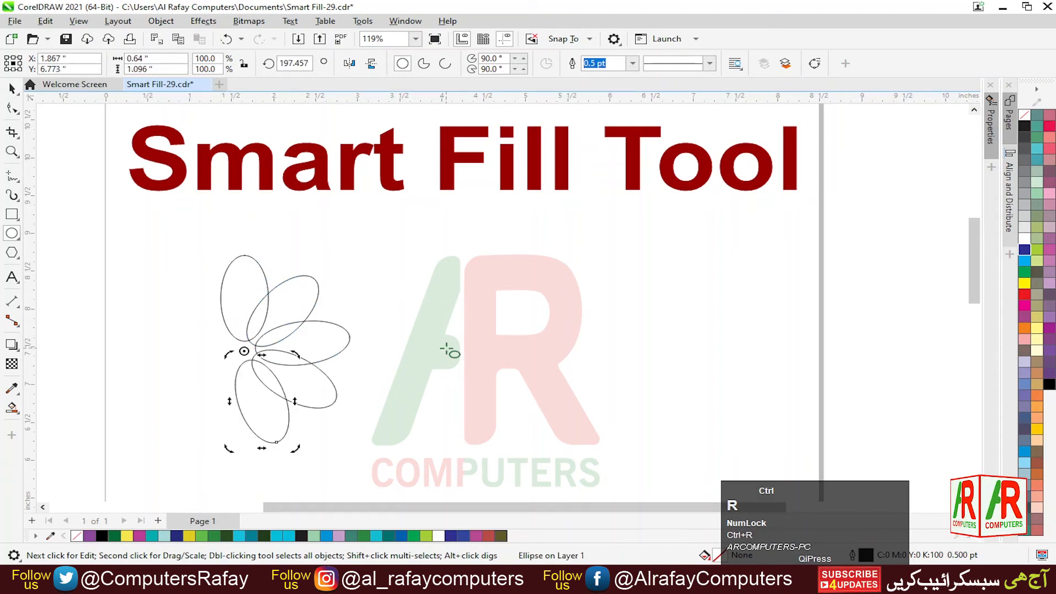
pyautogui.hotkey('ctrl', 'r')
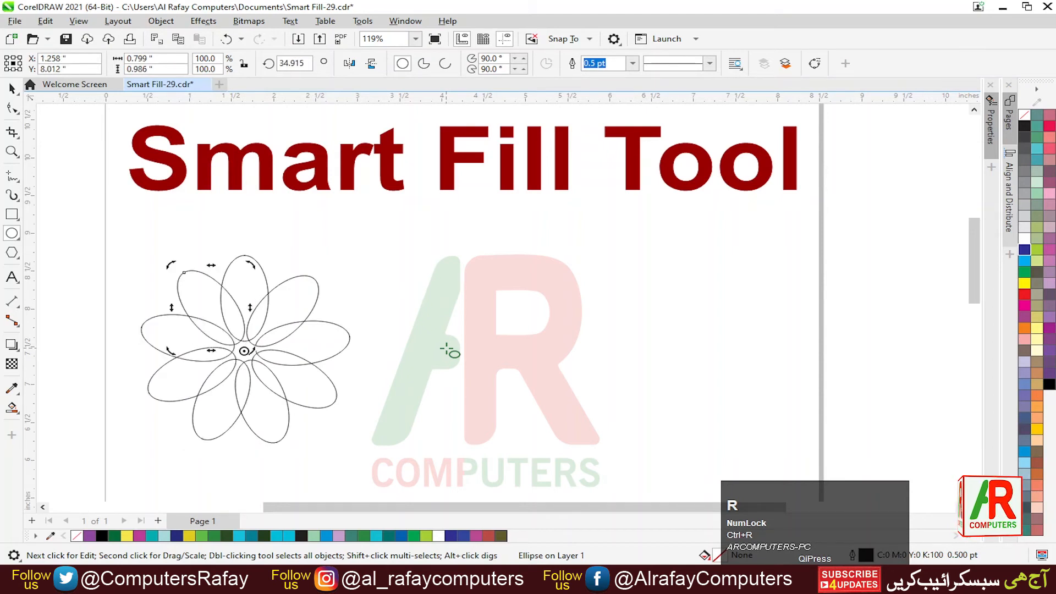
pyautogui.click(12, 88)
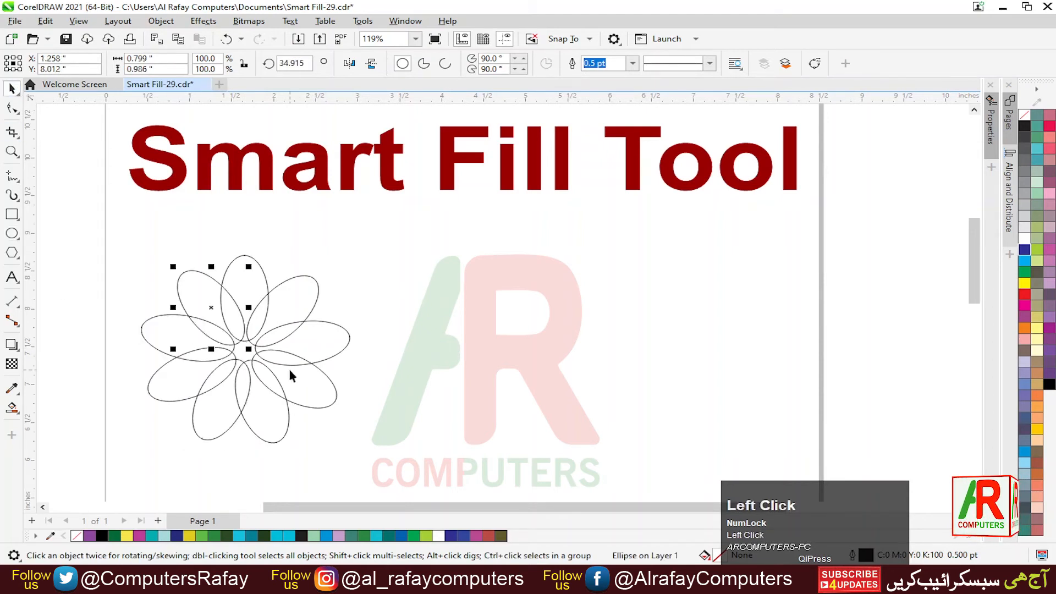
pyautogui.click(420, 377)
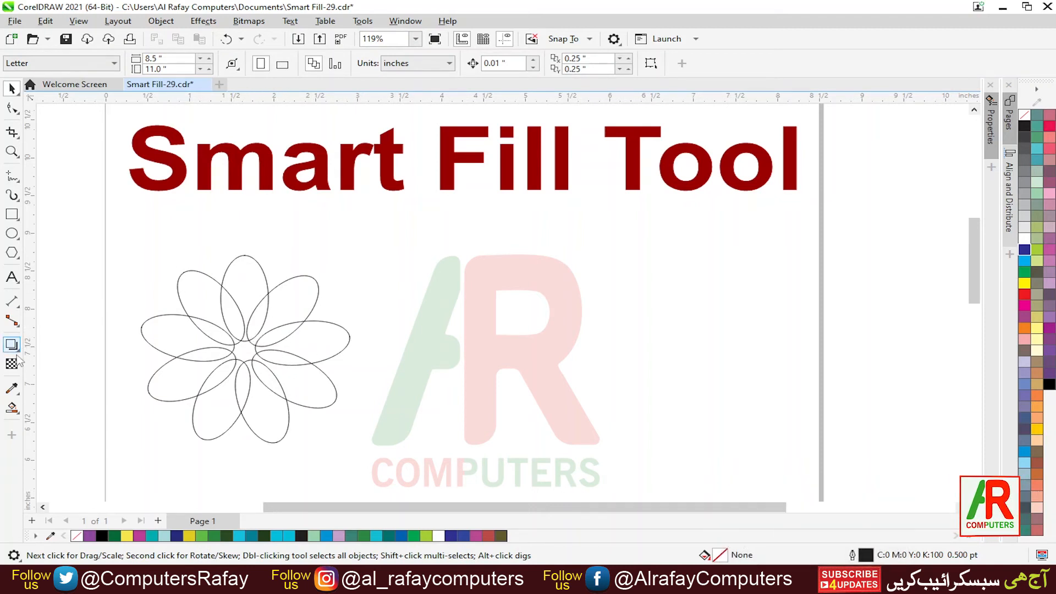
# Step: Smart Fill the outer part of all nine petals with olive (C 28, M 28, Y 78, K 58) and no outline
pyautogui.click(12, 408)
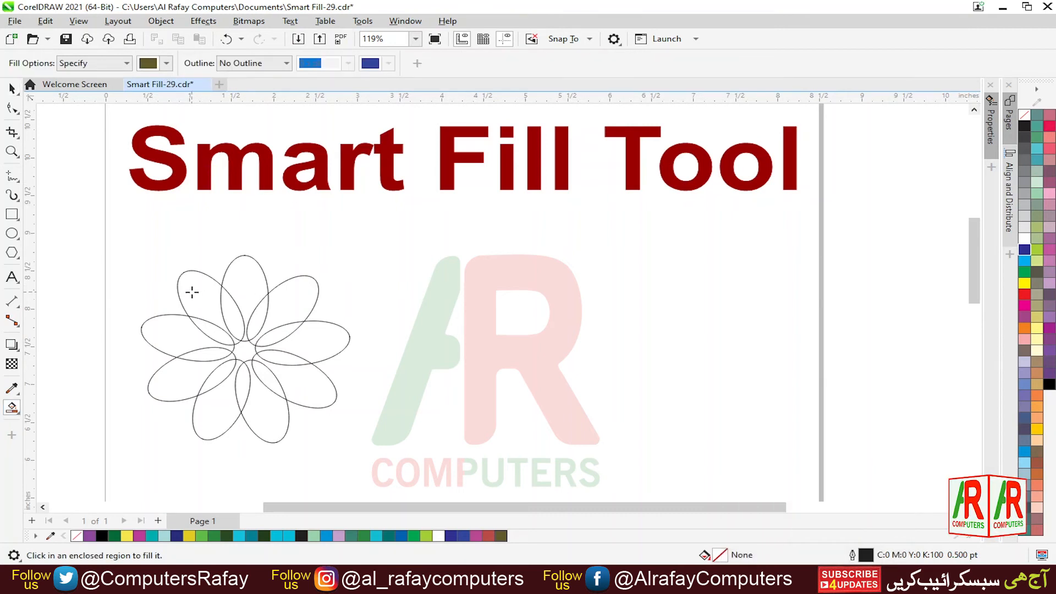
pyautogui.click(192, 292)
pyautogui.click(247, 283)
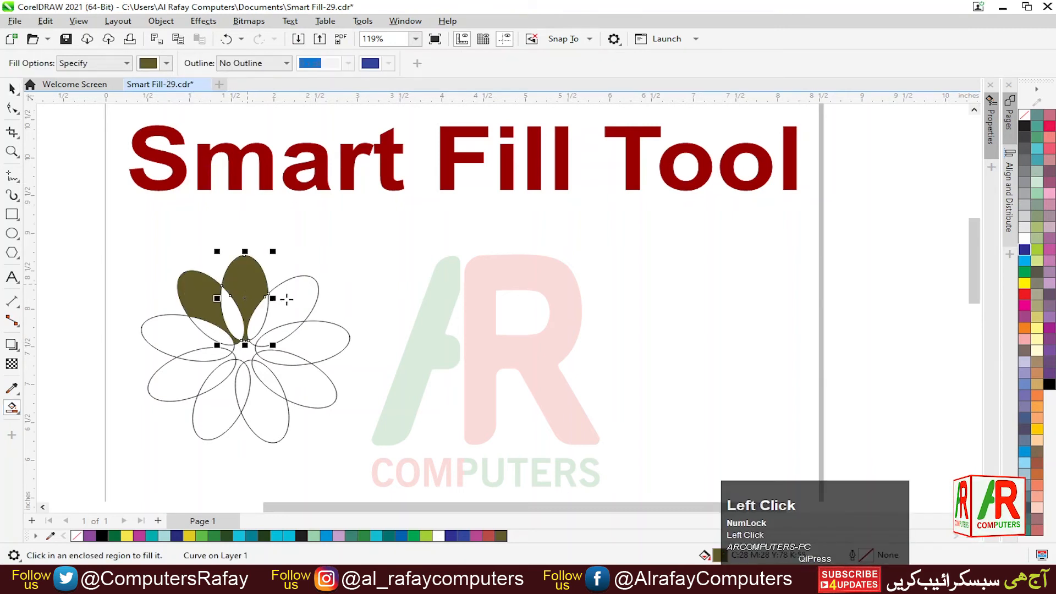
pyautogui.click(301, 293)
pyautogui.click(327, 347)
pyautogui.click(306, 391)
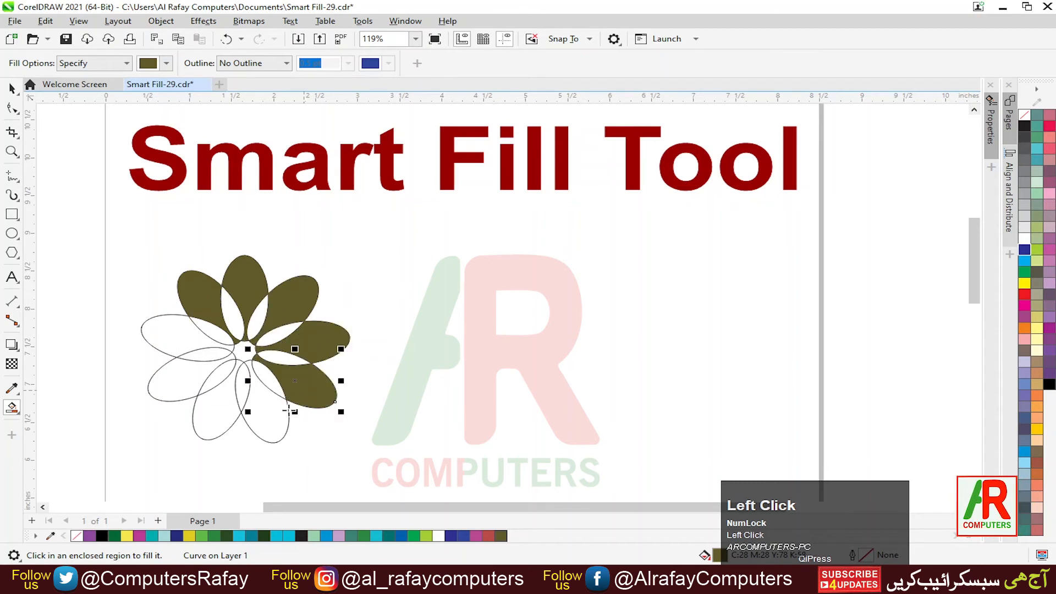
pyautogui.click(264, 421)
pyautogui.click(212, 418)
pyautogui.click(167, 386)
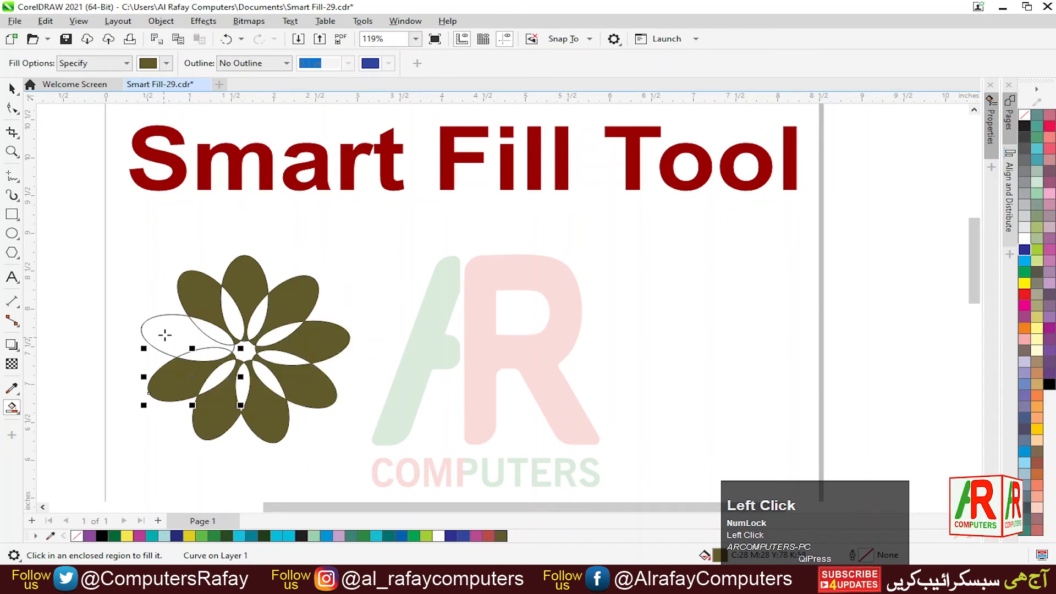
pyautogui.click(163, 339)
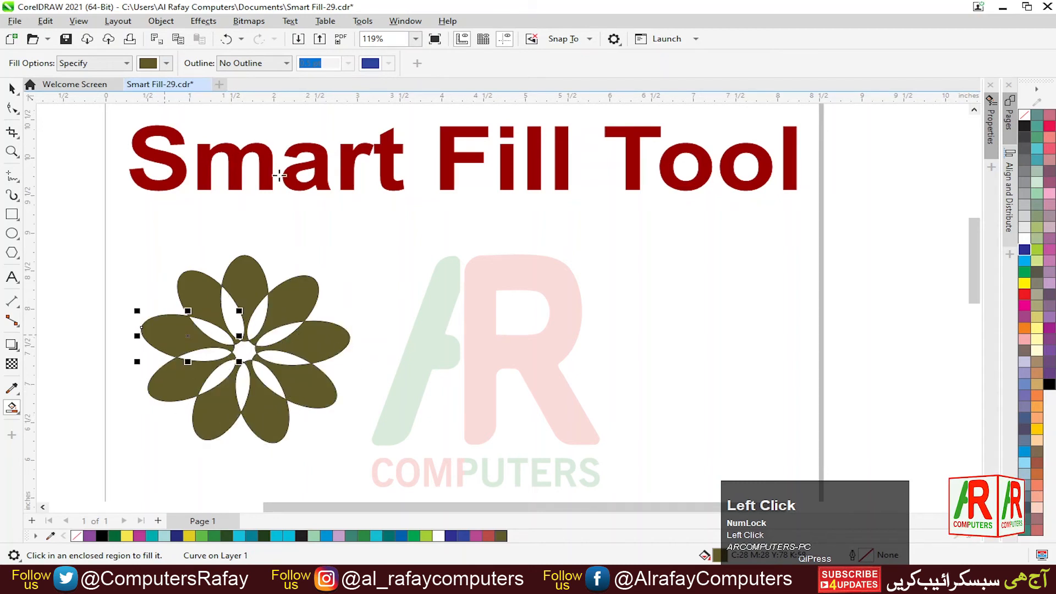
# Step: Change the Smart Fill color to dark green (C 67, M 28, Y 78, K 58) and fill the nine overlaps between neighboring petals
pyautogui.click(167, 64)
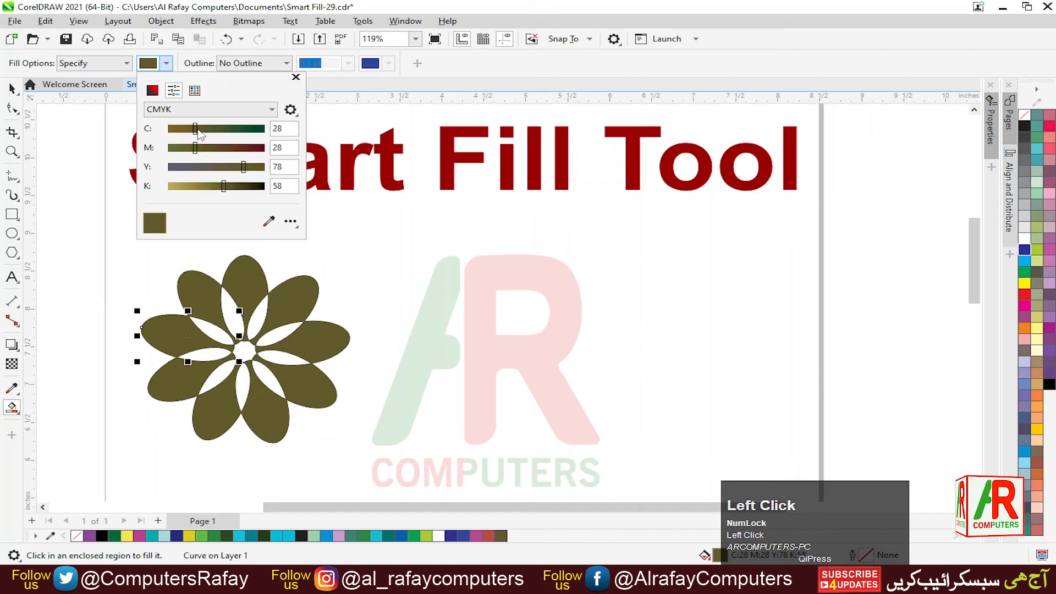
pyautogui.moveTo(198, 133); pyautogui.dragTo(234, 132)
pyautogui.click(214, 329)
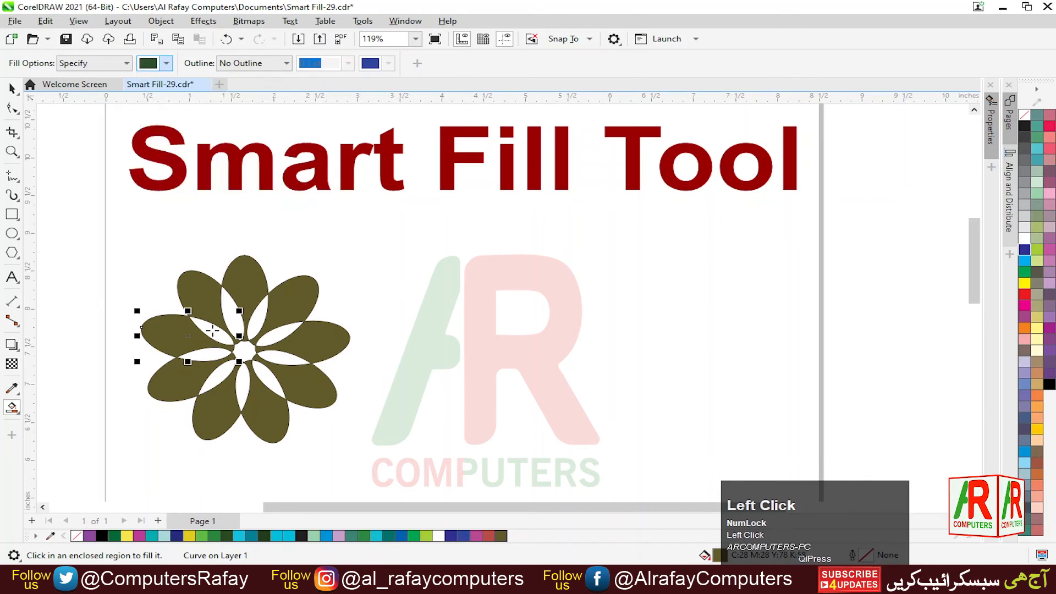
pyautogui.click(213, 333)
pyautogui.click(227, 308)
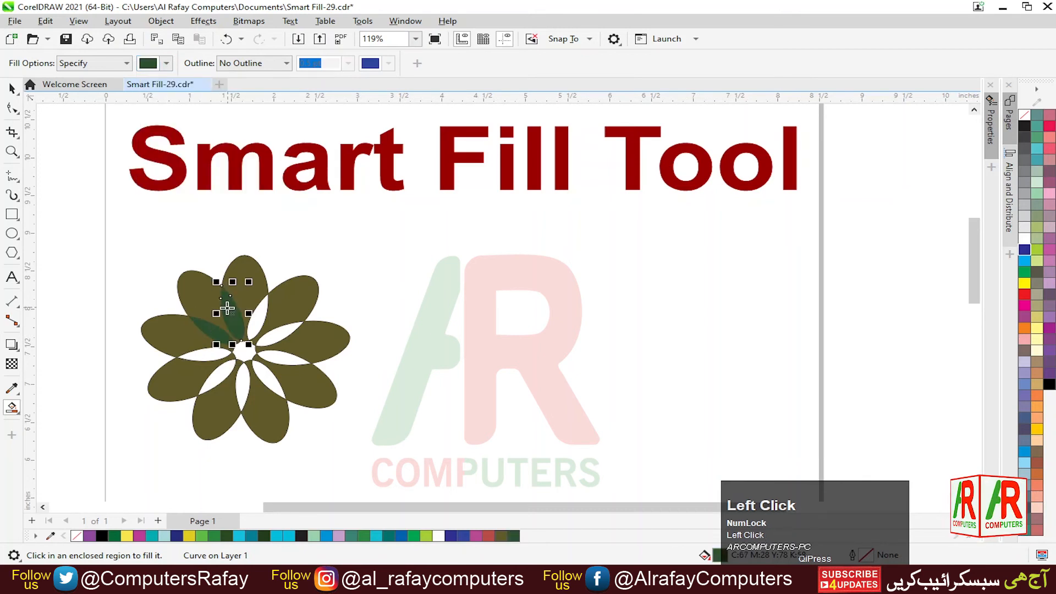
pyautogui.click(258, 324)
pyautogui.click(277, 348)
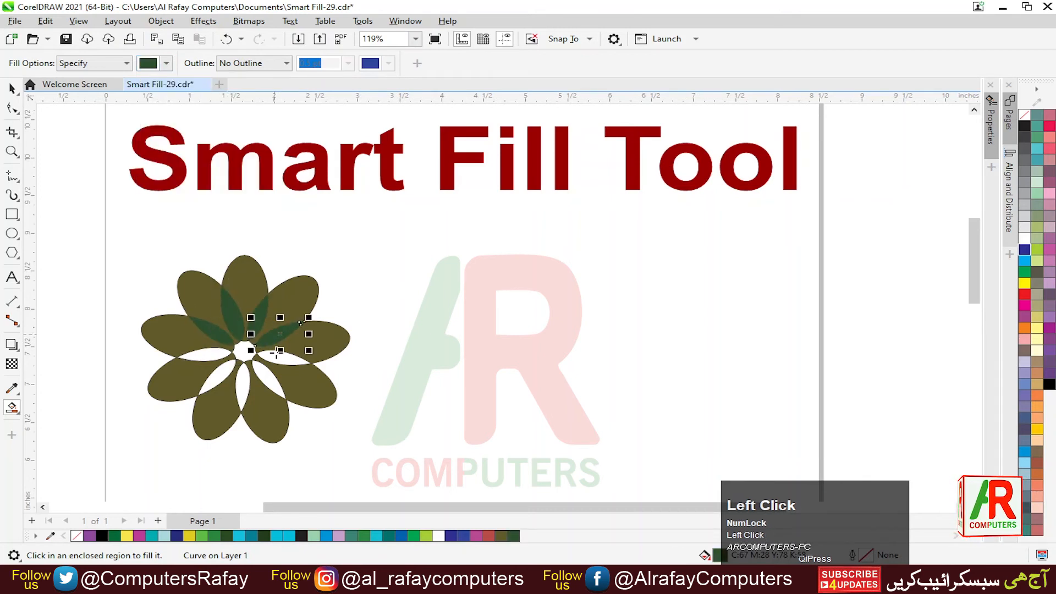
pyautogui.click(284, 359)
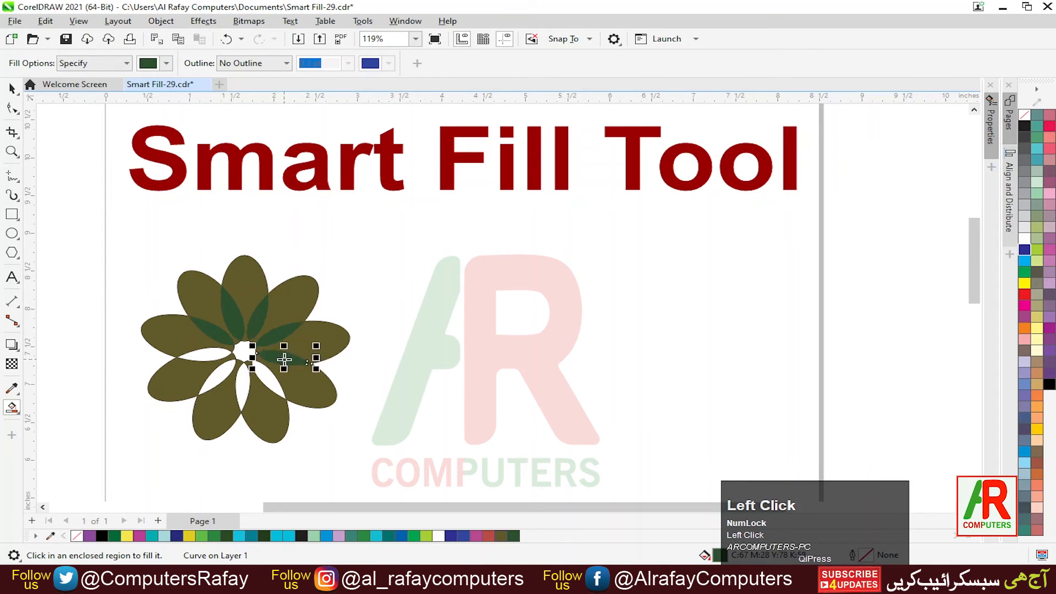
pyautogui.click(263, 385)
pyautogui.click(242, 388)
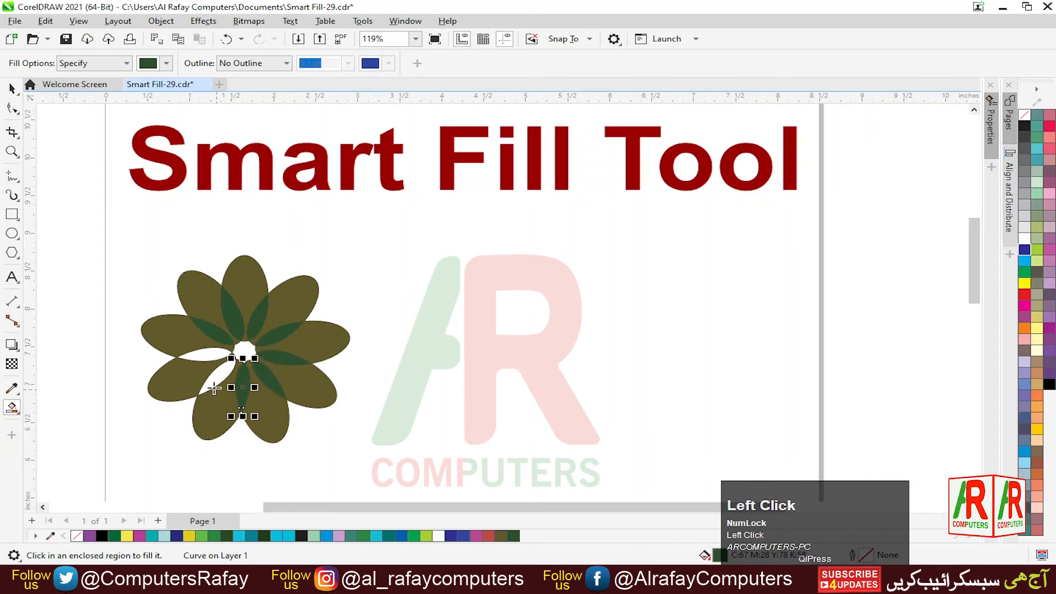
pyautogui.click(215, 383)
pyautogui.click(204, 355)
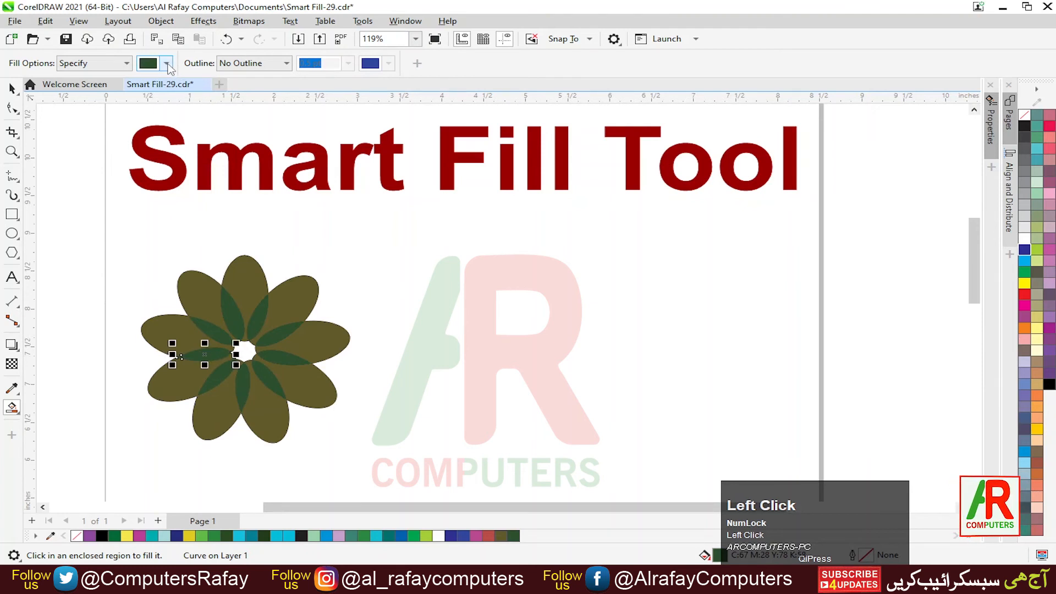
# Step: Change the Smart Fill color to red (C 28, M 86, Y 78, K 16), fill the flower's center, and clear the selection
pyautogui.click(167, 63)
pyautogui.moveTo(223, 190); pyautogui.dragTo(185, 191)
pyautogui.moveTo(199, 149)
pyautogui.mouseDown()
pyautogui.moveTo(252, 149)
pyautogui.moveTo(204, 132)
pyautogui.mouseUp()
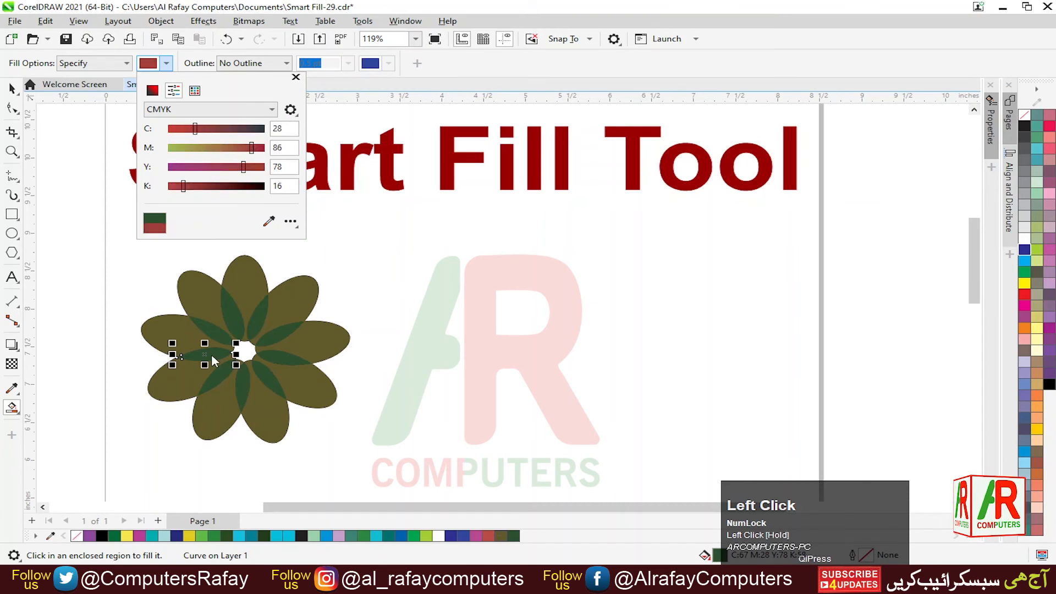
pyautogui.click(243, 355)
pyautogui.click(242, 351)
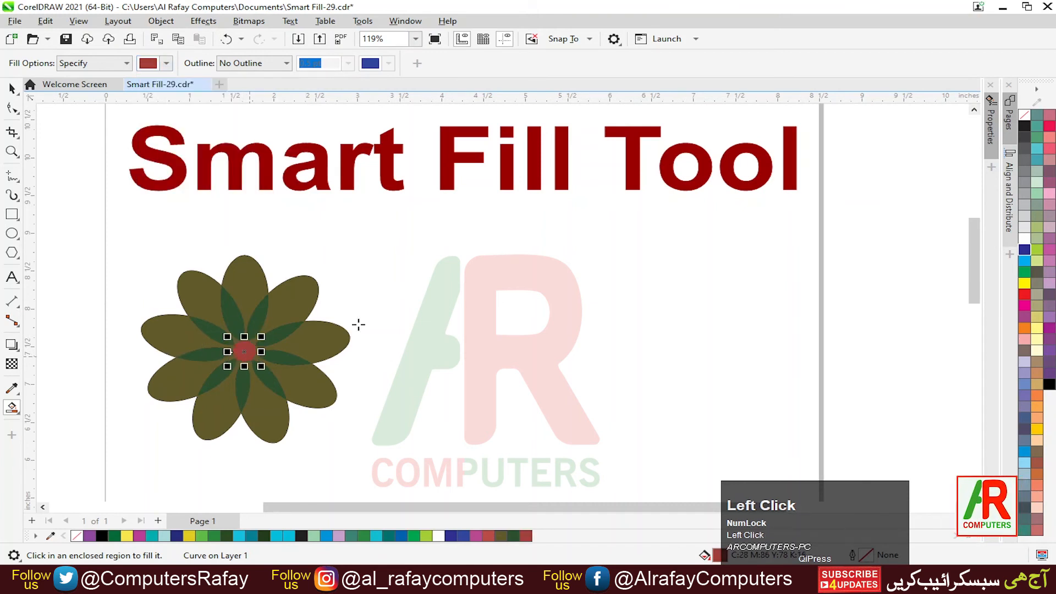
pyautogui.click(452, 348)
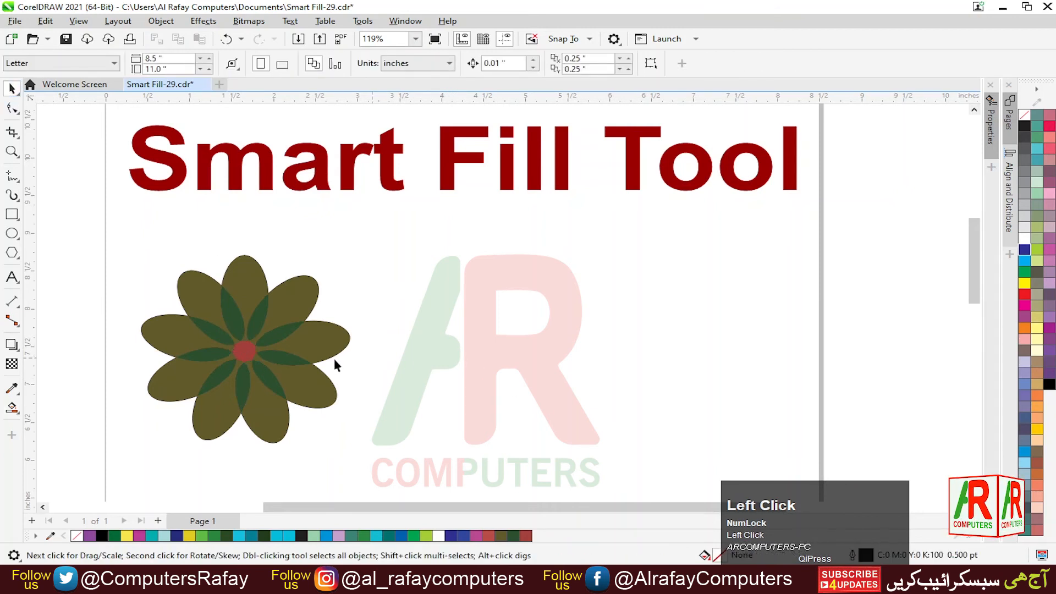
# Step: Select the flower's red center together with all nine dark green overlaps between the petals
pyautogui.click(240, 341)
pyautogui.keyDown('shift'); pyautogui.click(232, 324); pyautogui.keyUp('shift')
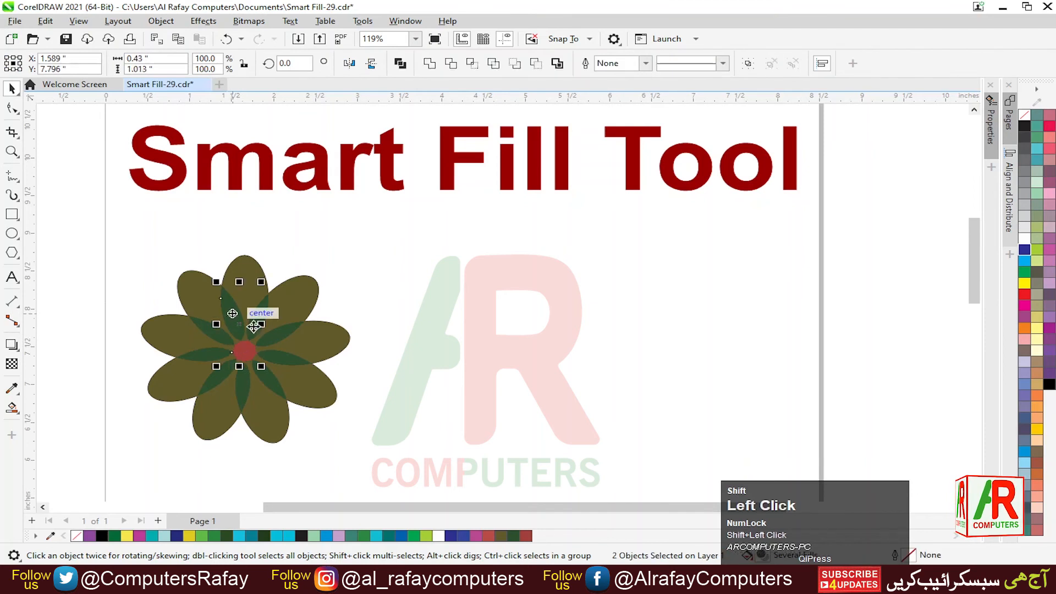
pyautogui.keyDown('shift'); pyautogui.click(258, 318); pyautogui.keyUp('shift')
pyautogui.keyDown('shift'); pyautogui.click(283, 342); pyautogui.keyUp('shift')
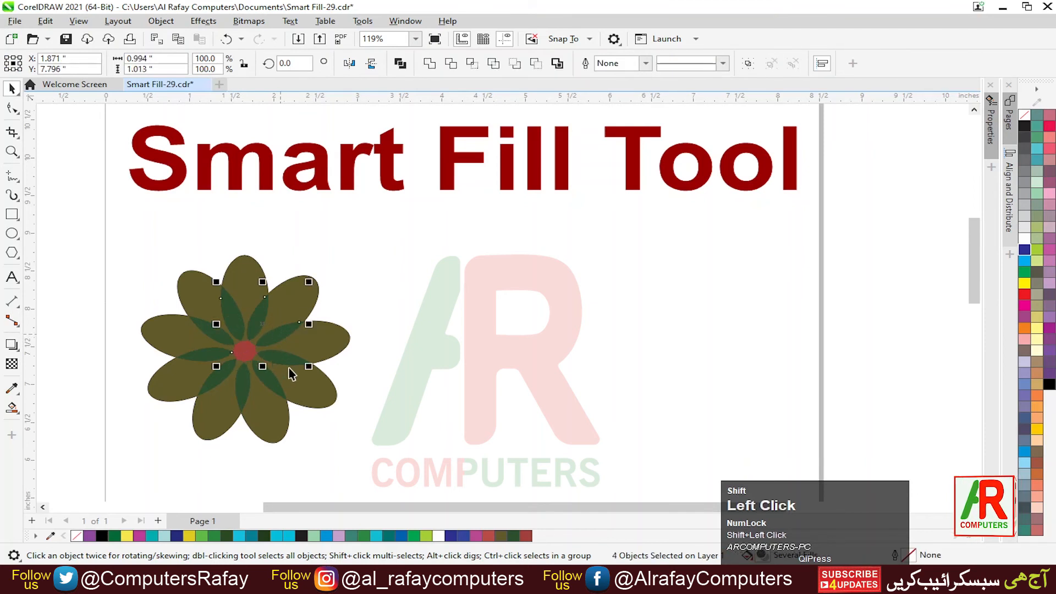
pyautogui.keyDown('shift'); pyautogui.click(290, 369); pyautogui.keyUp('shift')
pyautogui.keyDown('shift'); pyautogui.click(274, 384); pyautogui.keyUp('shift')
pyautogui.keyDown('shift'); pyautogui.click(242, 397); pyautogui.keyUp('shift')
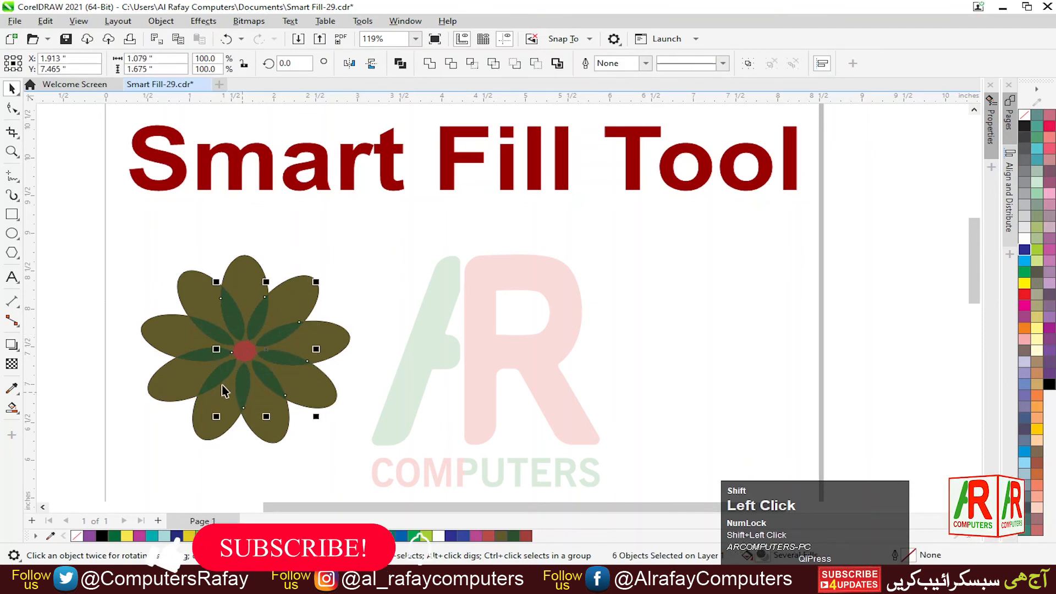
pyautogui.keyDown('shift'); pyautogui.click(218, 380); pyautogui.keyUp('shift')
pyautogui.keyDown('shift'); pyautogui.click(205, 356); pyautogui.keyUp('shift')
pyautogui.keyDown('shift'); pyautogui.click(211, 328); pyautogui.keyUp('shift')
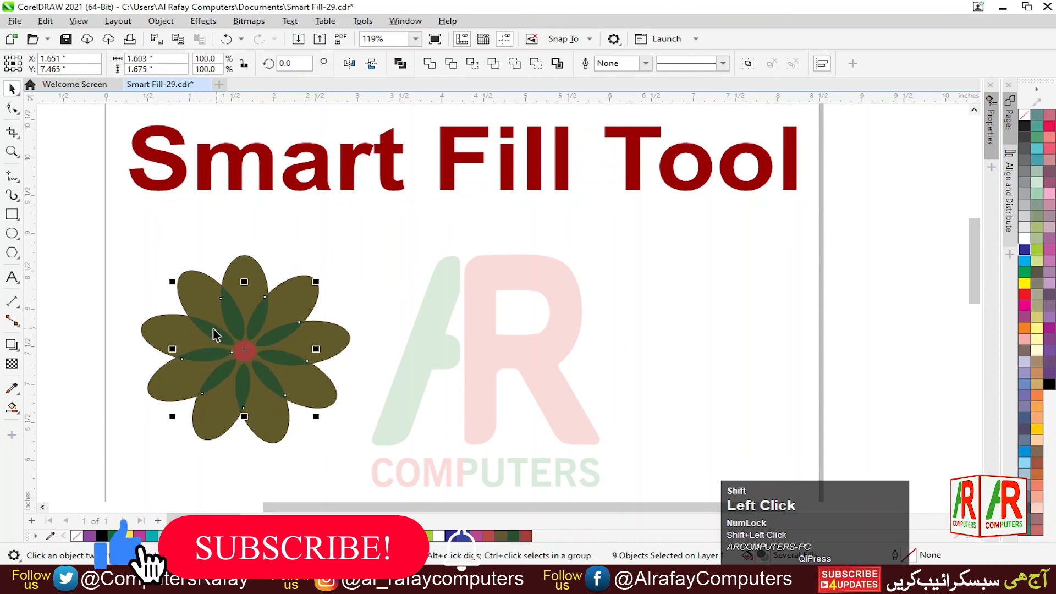
# Step: Add the nine olive outer petal fills to the current selection of center and overlaps
pyautogui.keyDown('shift'); pyautogui.click(213, 309); pyautogui.keyUp('shift')
pyautogui.keyDown('shift'); pyautogui.click(245, 287); pyautogui.keyUp('shift')
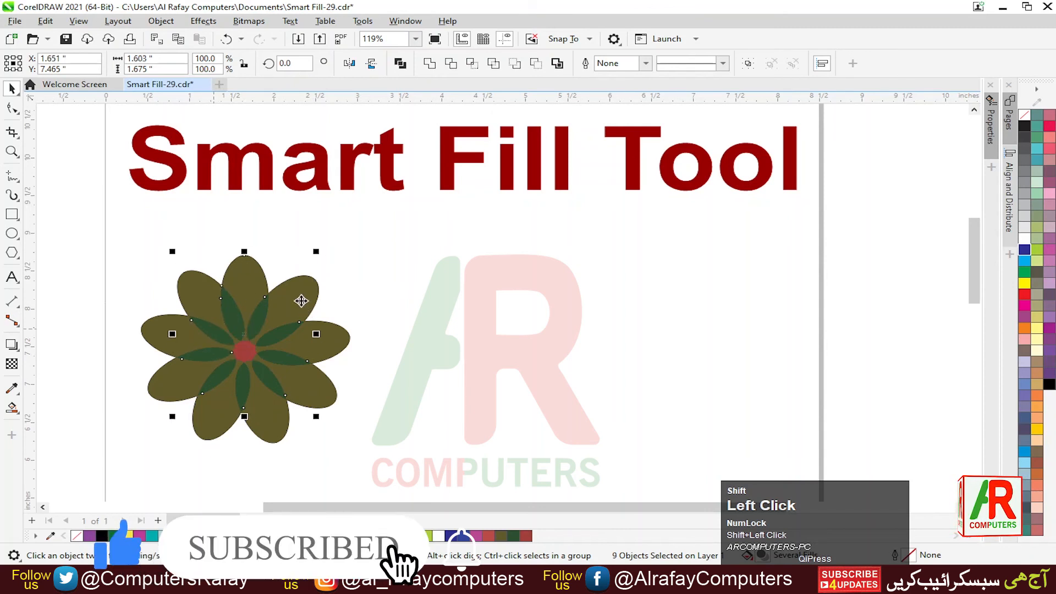
pyautogui.keyDown('shift'); pyautogui.click(301, 298); pyautogui.keyUp('shift')
pyautogui.keyDown('shift'); pyautogui.click(336, 348); pyautogui.keyUp('shift')
pyautogui.keyDown('shift'); pyautogui.click(323, 388); pyautogui.keyUp('shift')
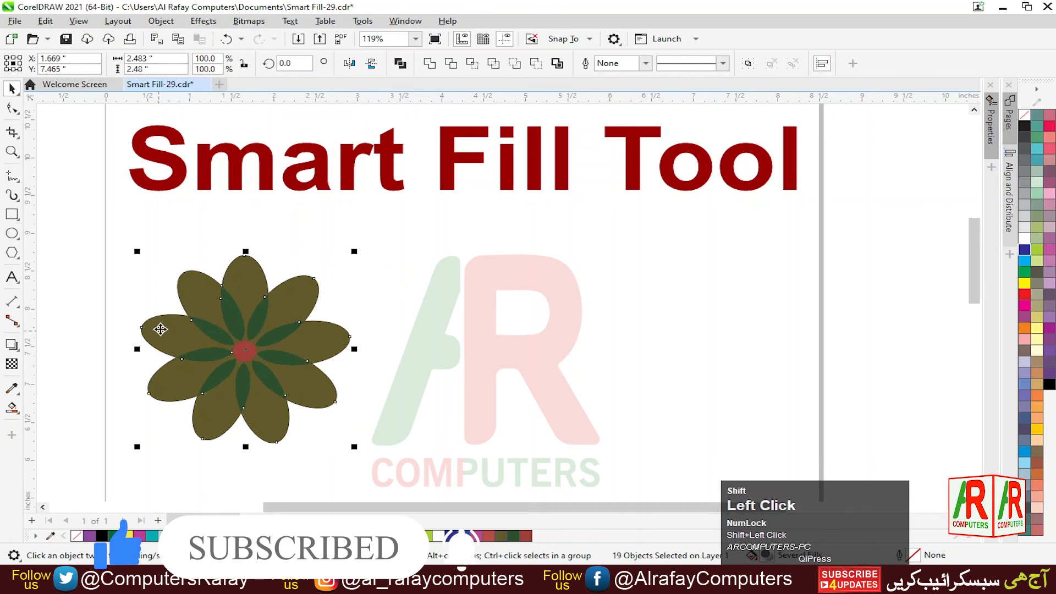
# Step: Move all the flower's filled pieces together about 3.5 inches to the right, clear of the original ellipse outlines
pyautogui.keyDown('shift'); pyautogui.click(245, 351); pyautogui.keyUp('shift')
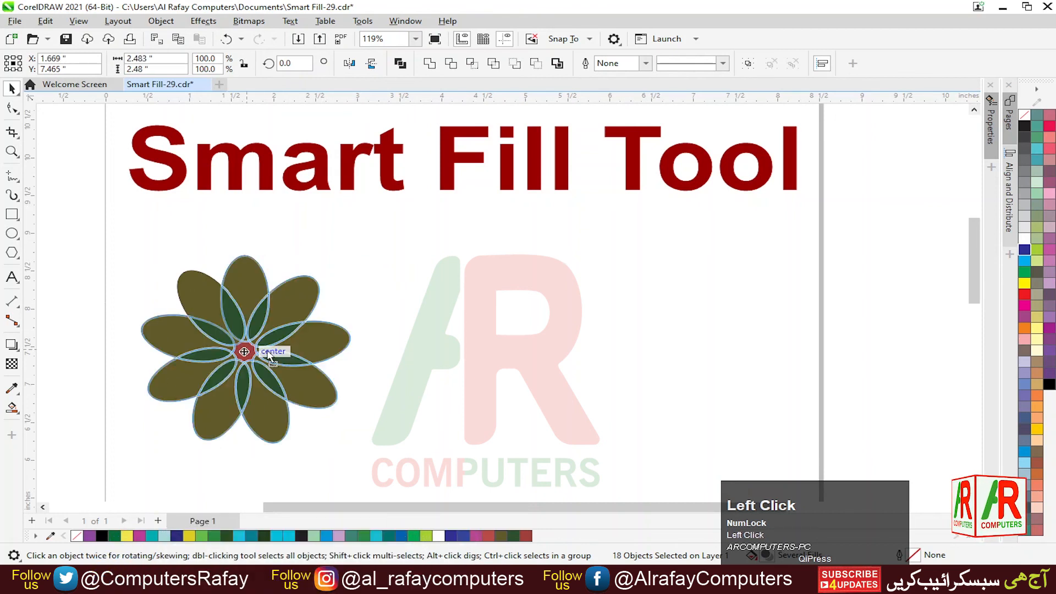
pyautogui.moveTo(245, 351); pyautogui.dragTo(538, 352)
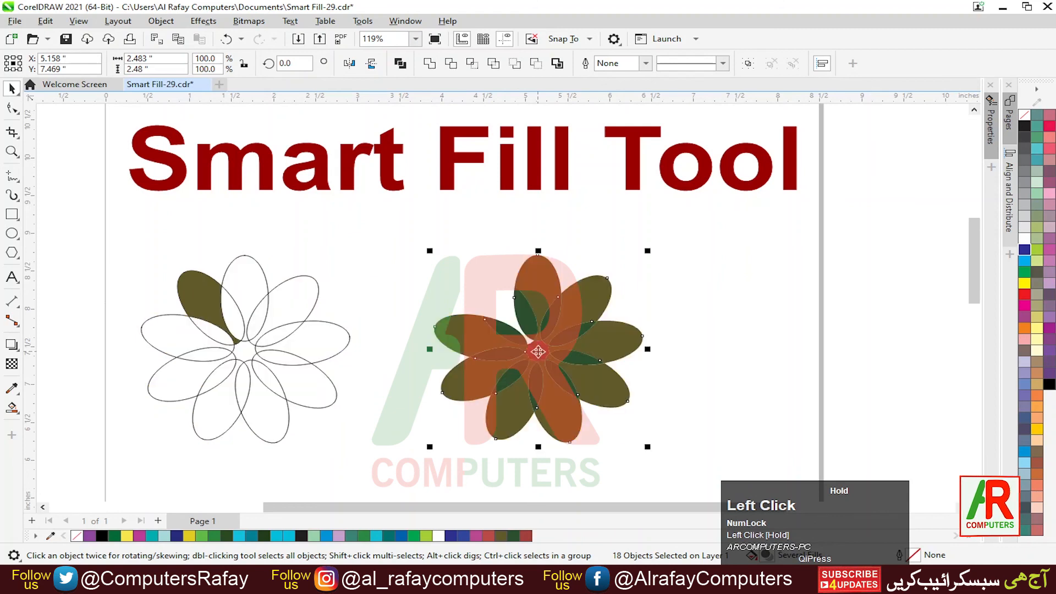
pyautogui.hotkey('ctrl', 'z')
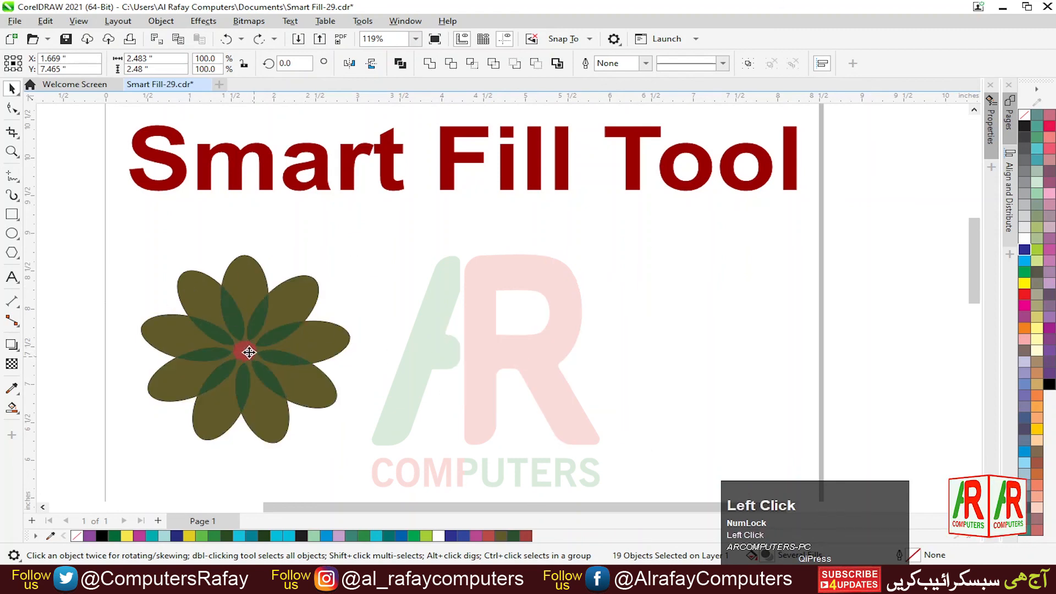
pyautogui.moveTo(249, 352); pyautogui.dragTo(543, 367)
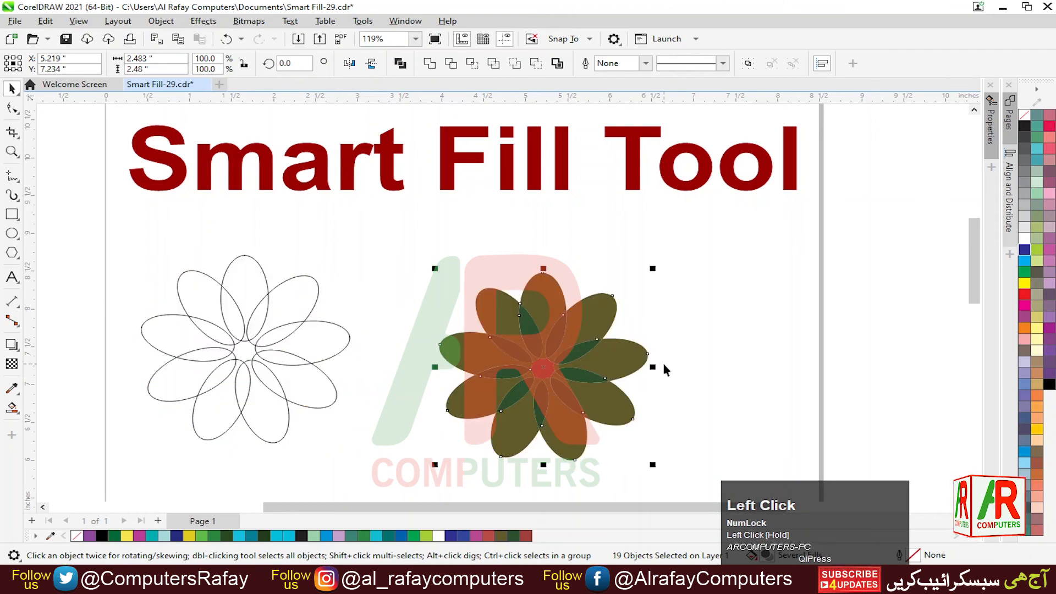